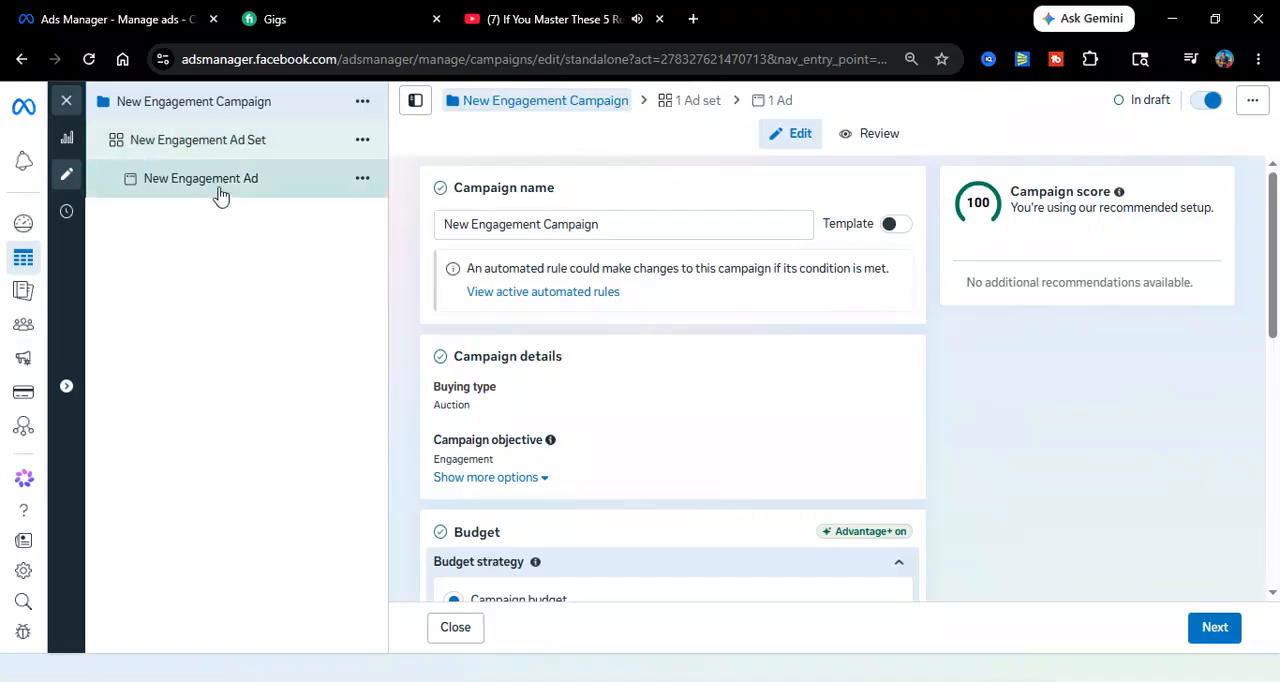
Rename the campaign as Engagement Campaign 456
{"action": "double_click", "coordinate": [475, 222]}
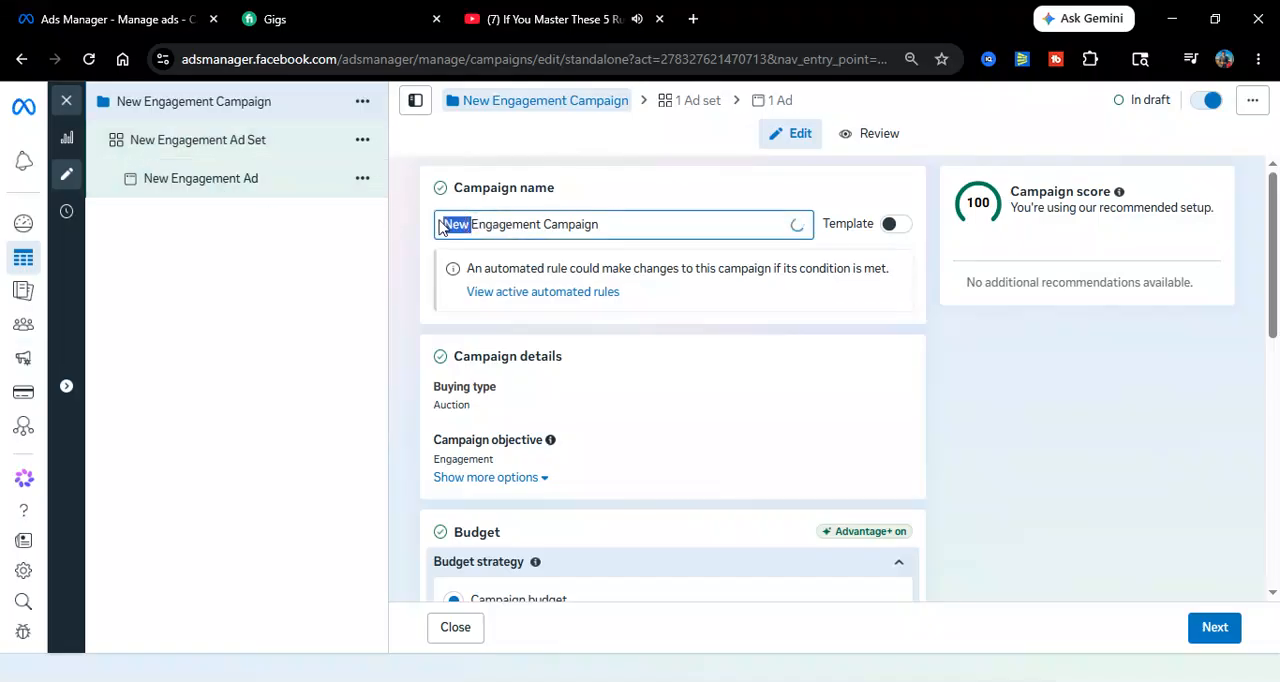
{"action": "key", "text": "BackSpace"}
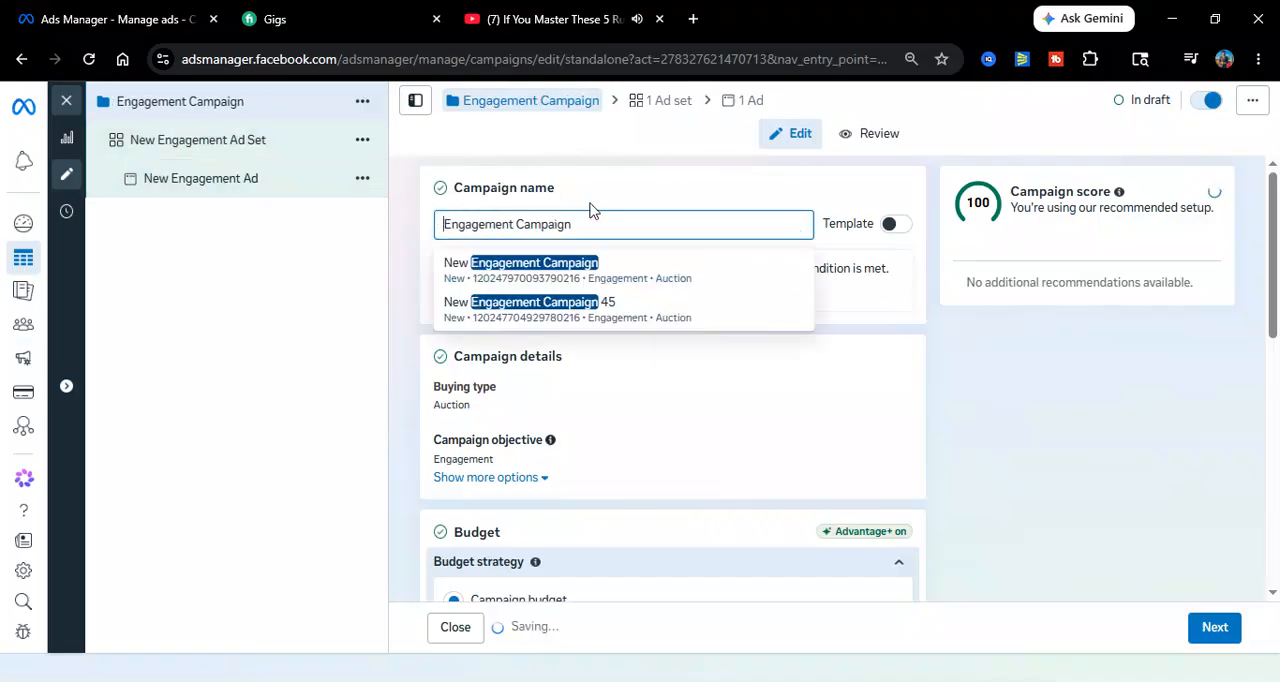
{"action": "left_click", "coordinate": [603, 229]}
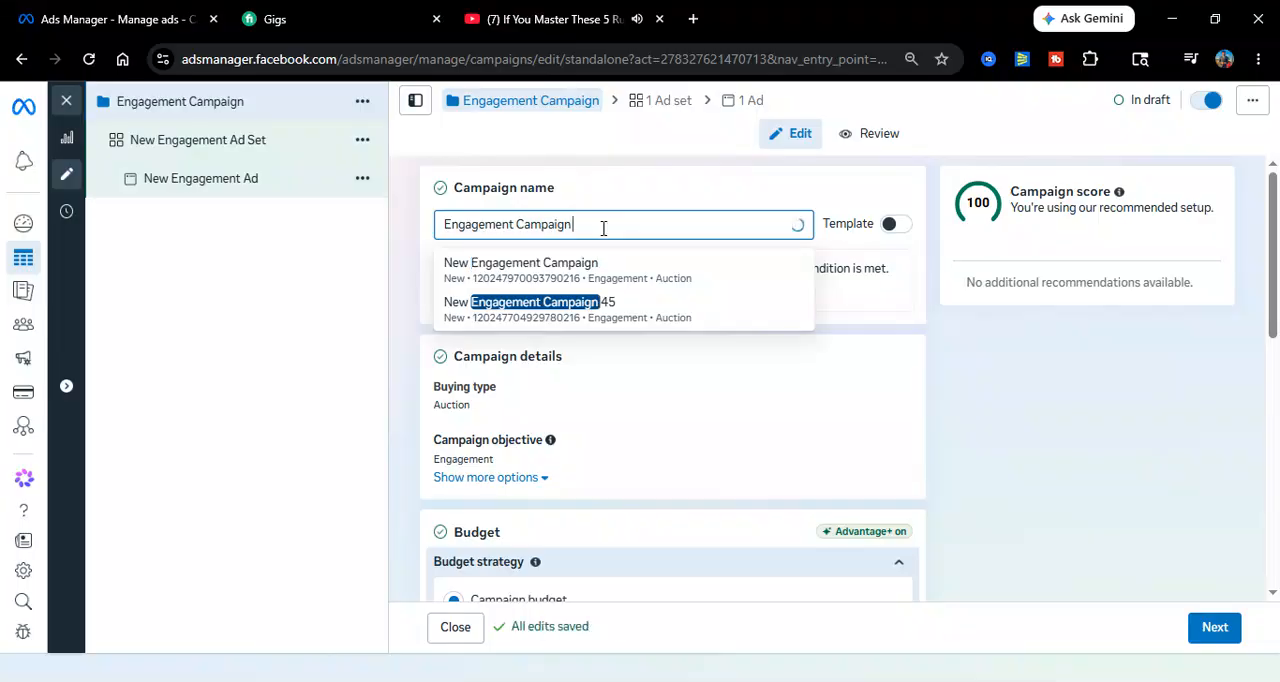
{"action": "type", "text": "456"}
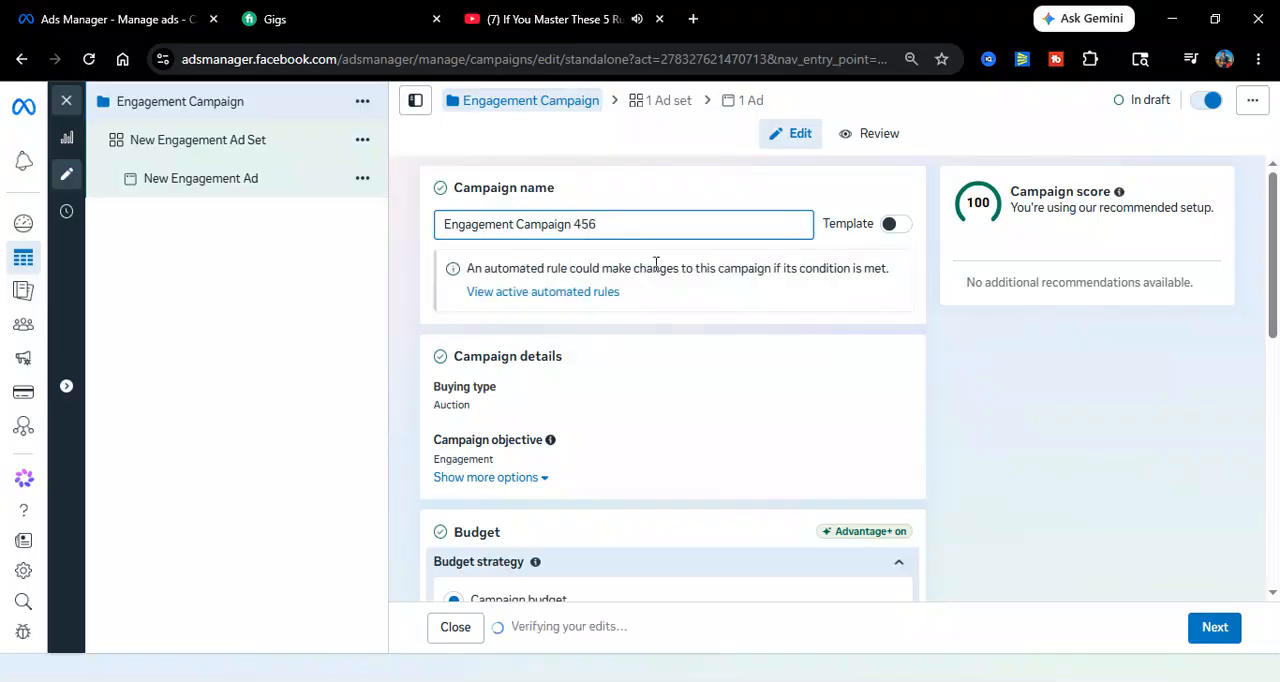
{"action": "left_click", "coordinate": [703, 314]}
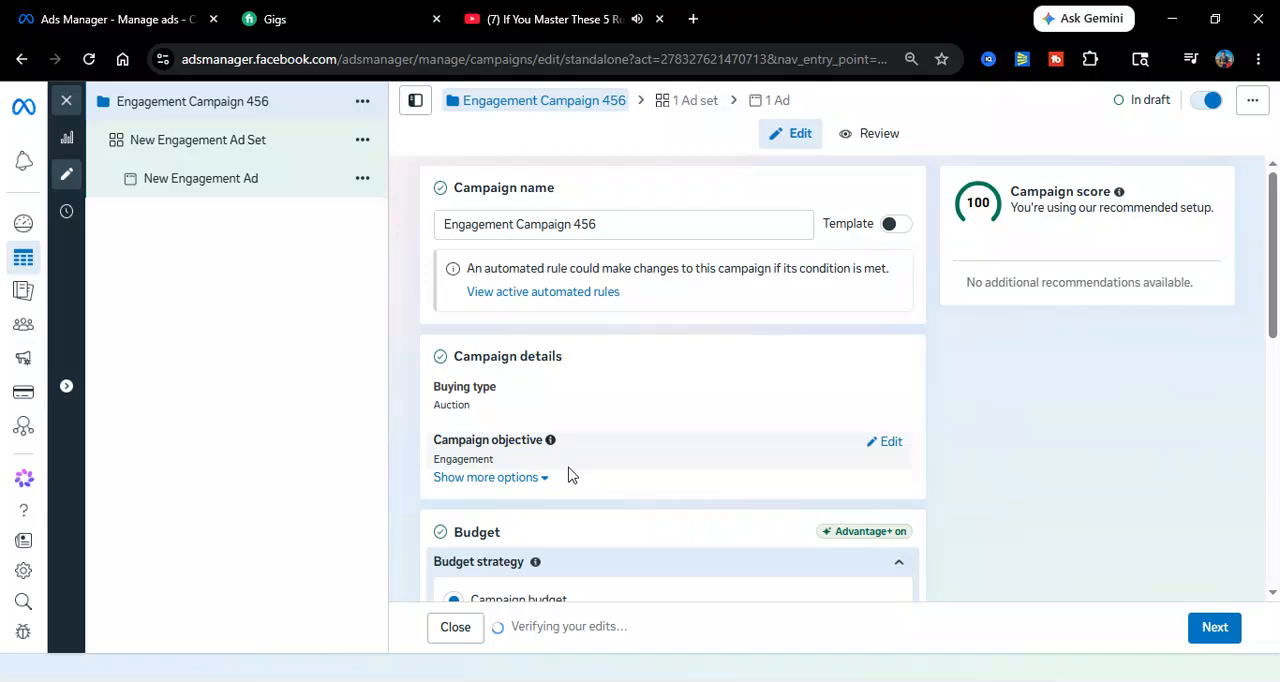
Expand the campaign details options, switch the budget strategy to Ad set budget, and return it to Campaign budget
{"action": "left_click", "coordinate": [527, 478]}
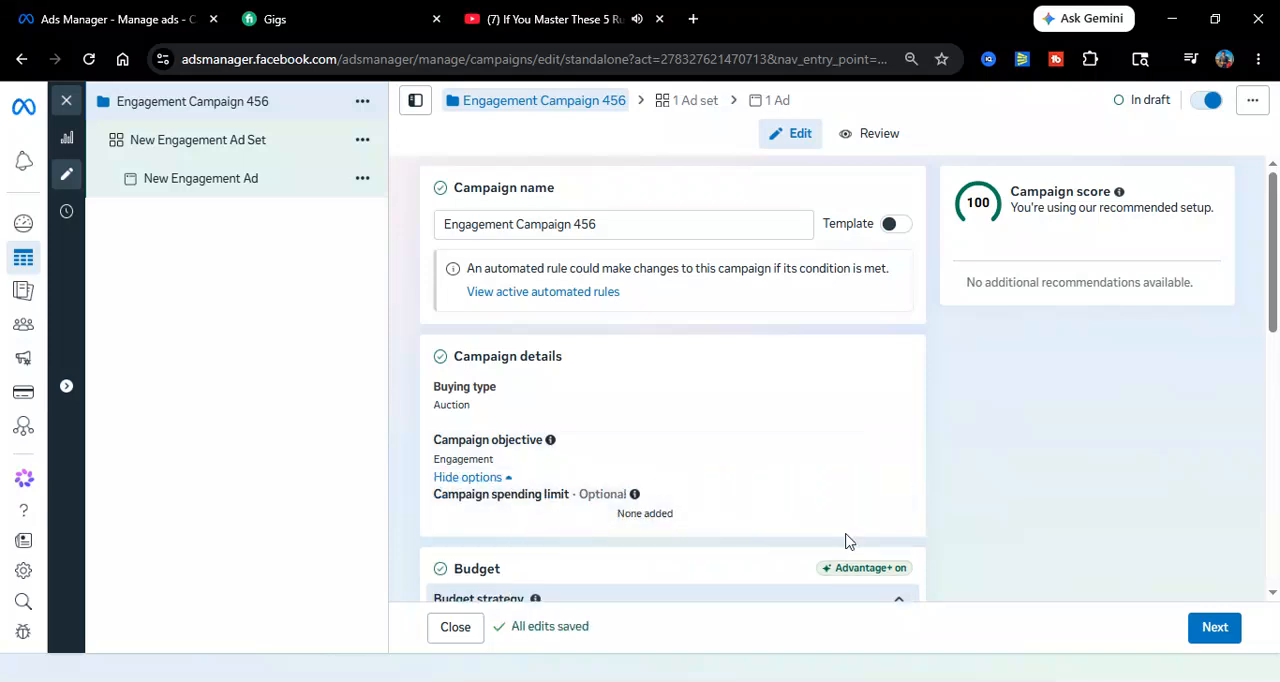
{"action": "scroll", "coordinate": [604, 357], "scroll_direction": "down", "scroll_amount": 3}
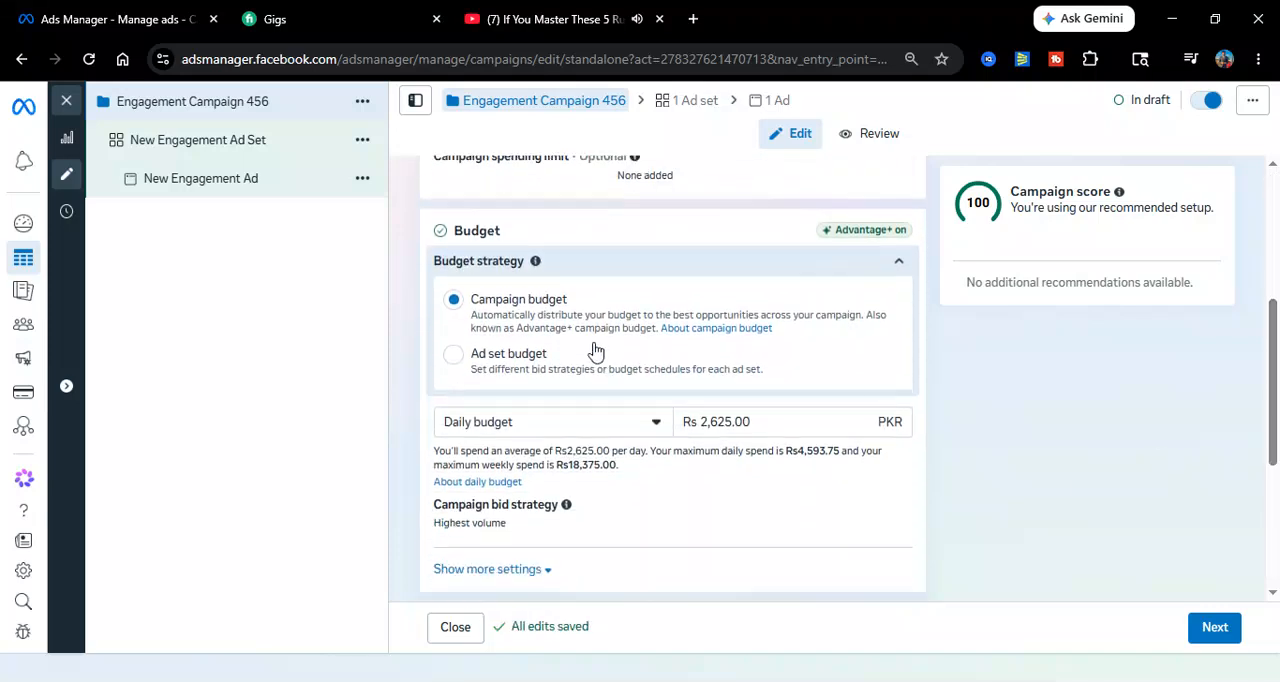
{"action": "left_click", "coordinate": [455, 357]}
{"action": "left_click", "coordinate": [453, 300]}
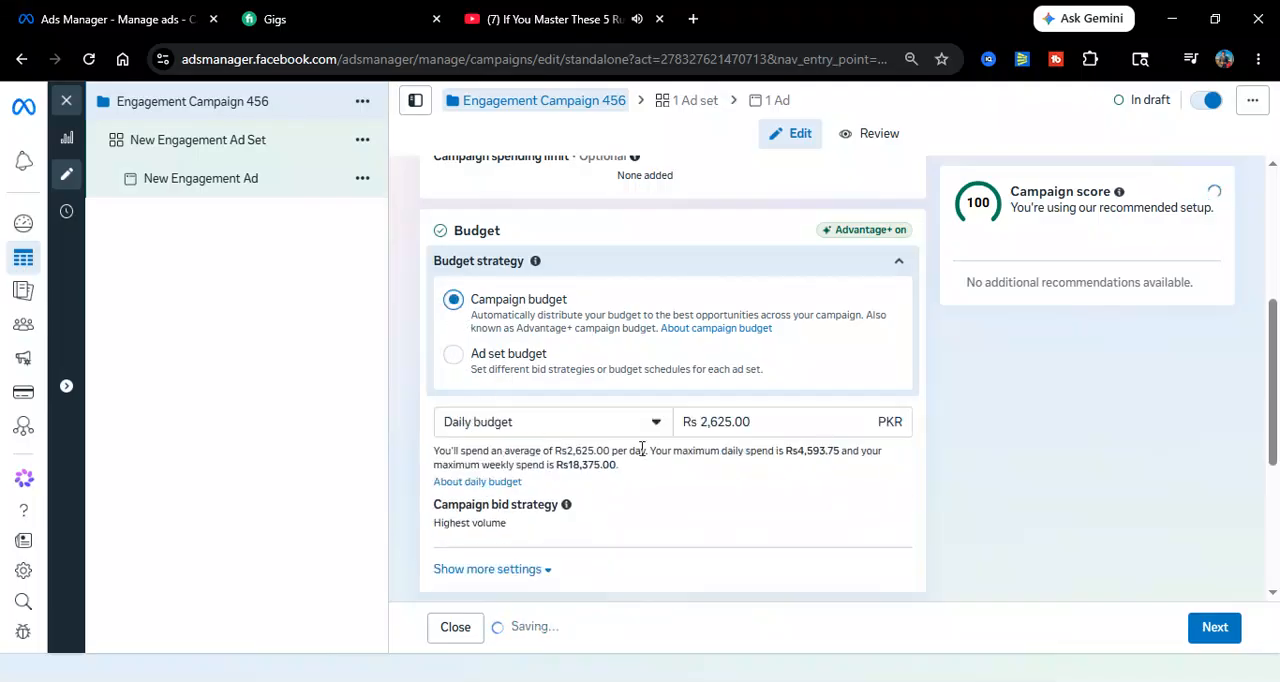
Switch the campaign budget type to Lifetime budget and back to Daily budget
{"action": "left_click", "coordinate": [588, 432]}
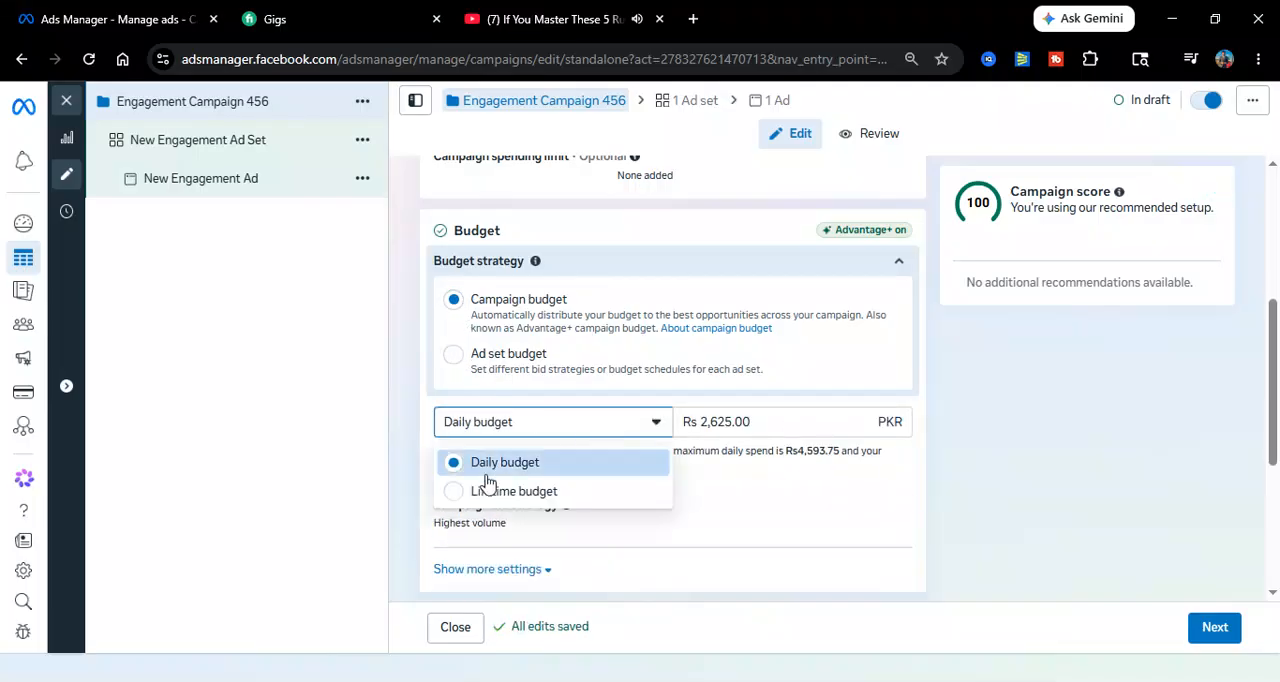
{"action": "left_click", "coordinate": [488, 504]}
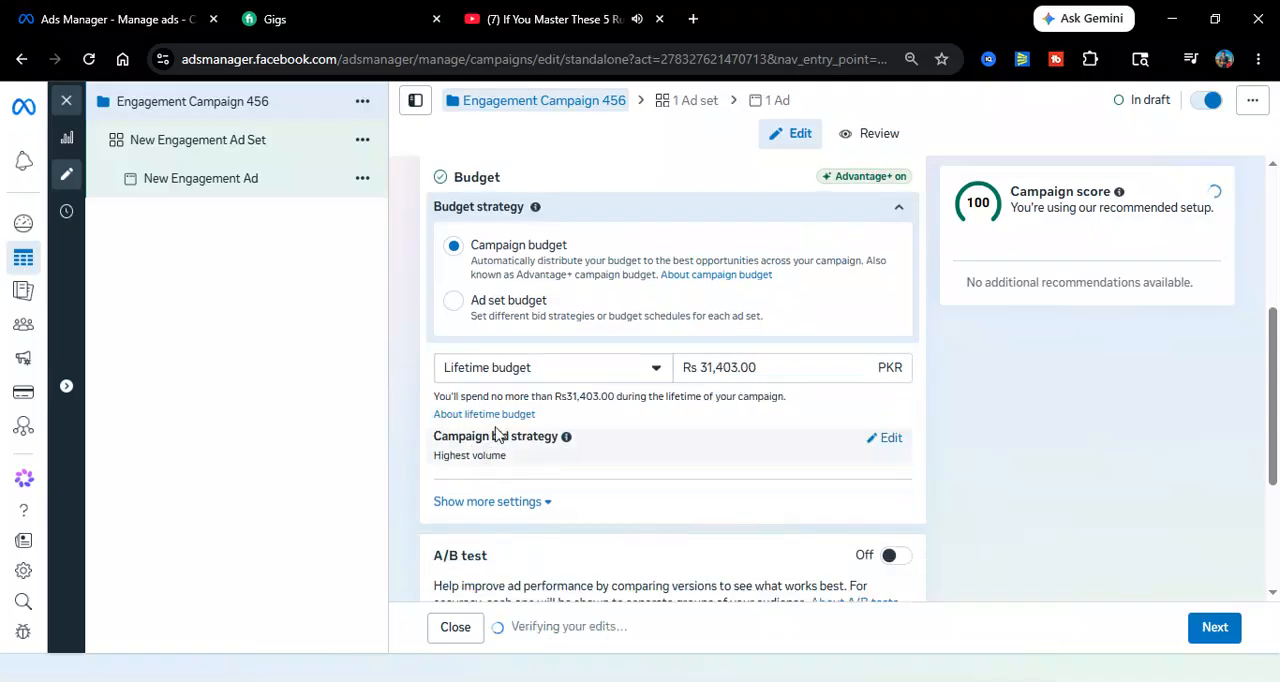
{"action": "left_click", "coordinate": [508, 382]}
{"action": "left_click", "coordinate": [506, 410]}
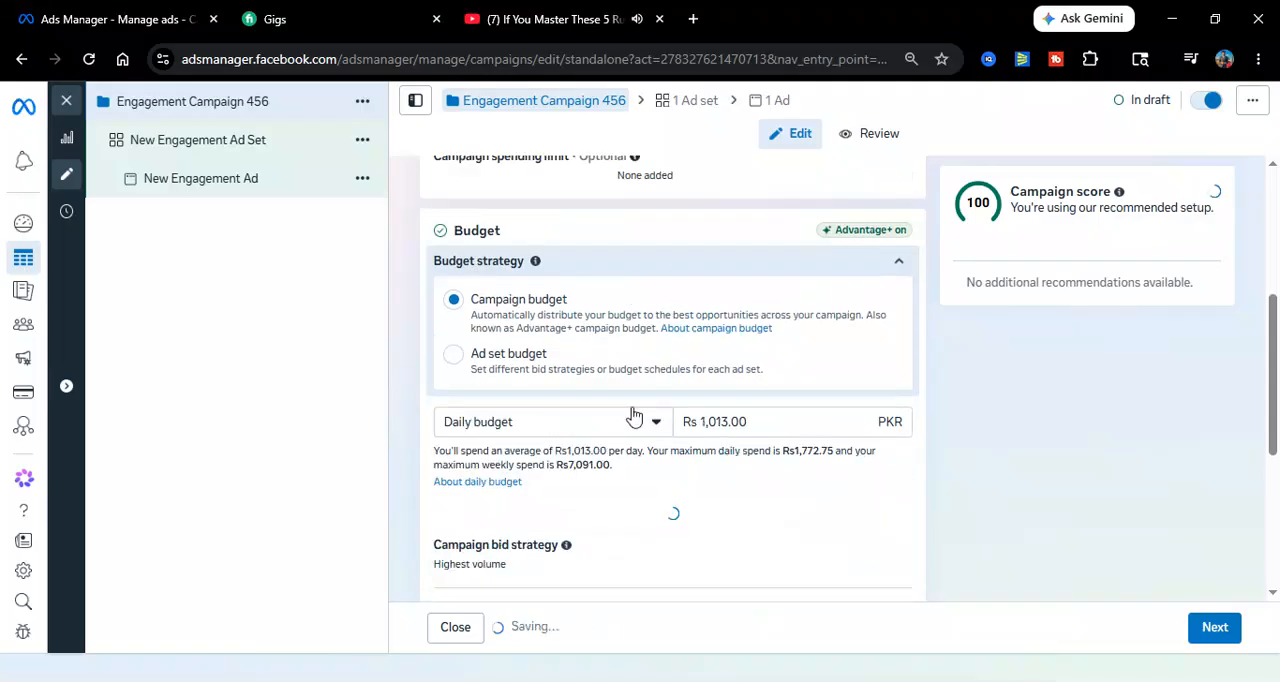
Expand the additional budget settings and examine the categories offered under Special Ad Categories
{"action": "left_click_drag", "start_coordinate": [1278, 377], "coordinate": [1278, 481]}
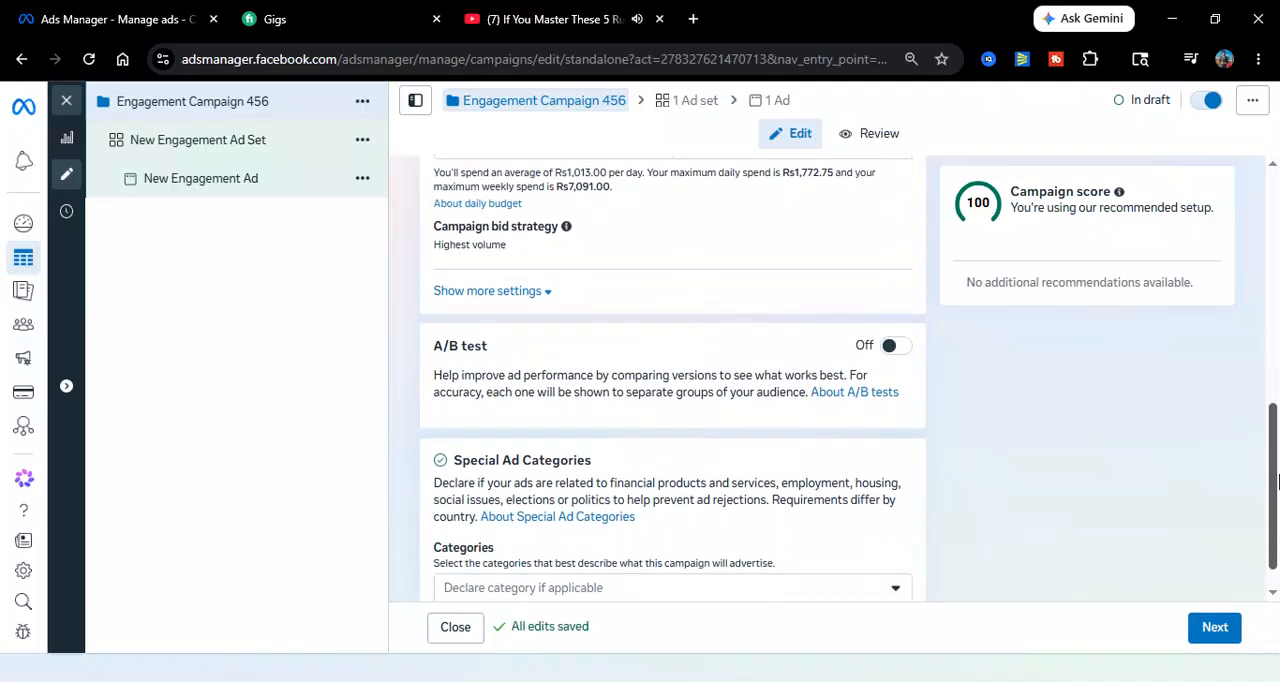
{"action": "left_click", "coordinate": [478, 293]}
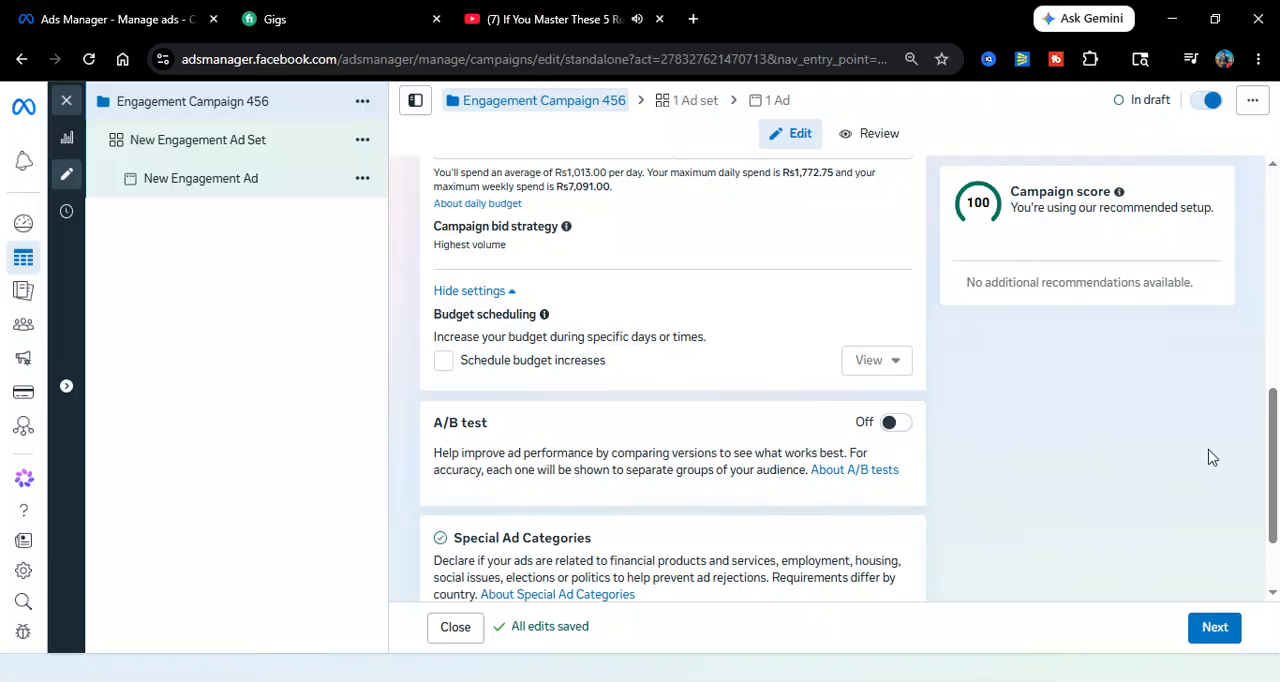
{"action": "scroll", "coordinate": [1265, 445], "scroll_direction": "down", "scroll_amount": 1}
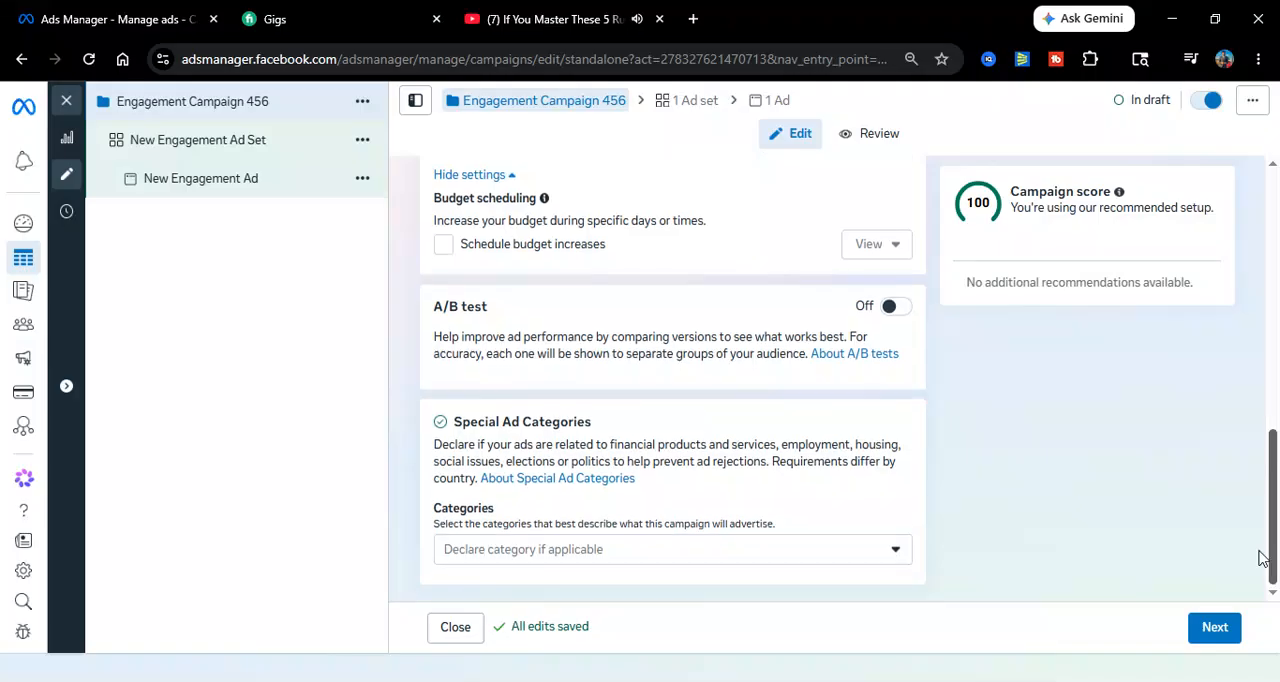
{"action": "left_click", "coordinate": [681, 555]}
{"action": "key", "text": "Down"}
{"action": "key", "text": "Down"}
{"action": "key", "text": "Down"}
{"action": "scroll", "coordinate": [593, 315], "scroll_direction": "down", "scroll_amount": 1}
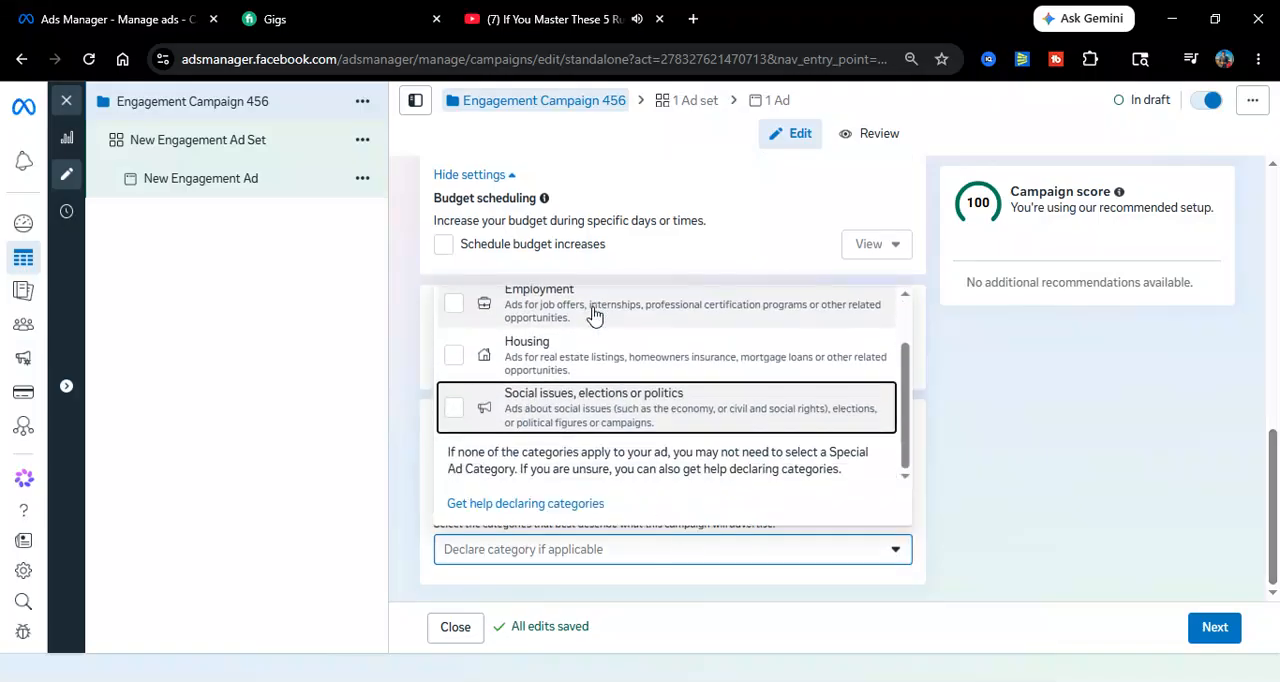
{"action": "key", "text": "Up"}
{"action": "key", "text": "Up"}
{"action": "key", "text": "Up"}
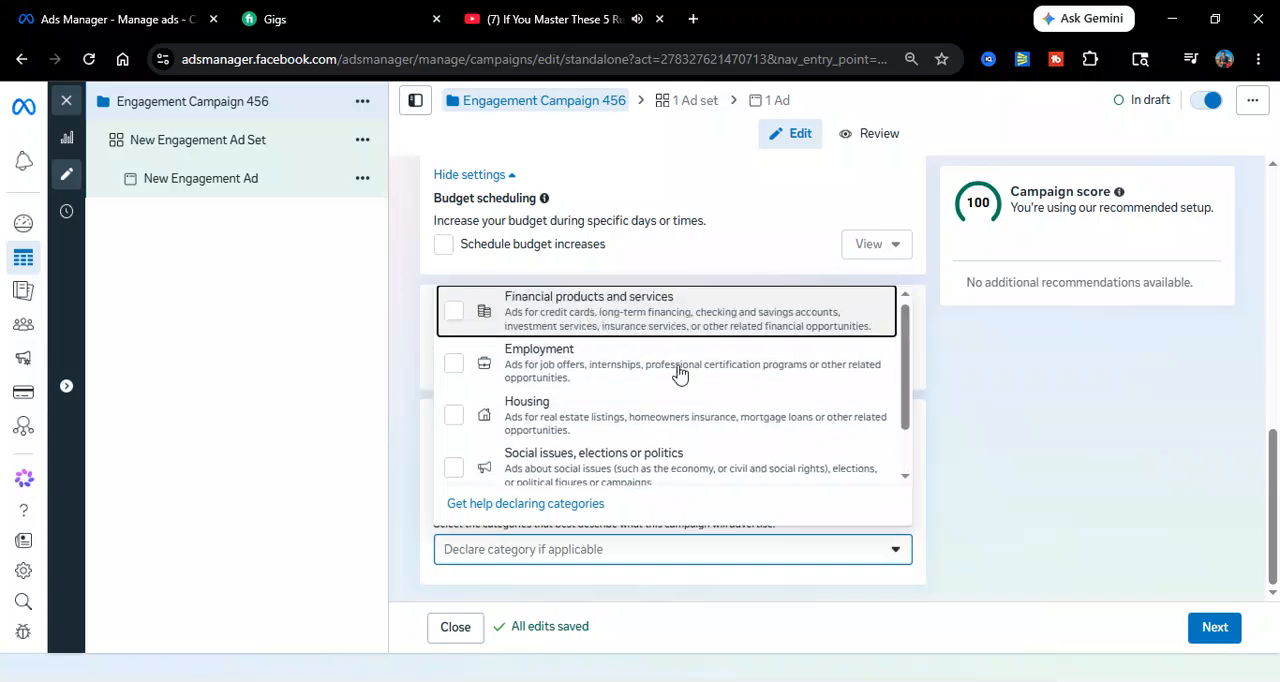
Proceed to the ad set level and rename the ad set as New Engagement Ad Set 455
{"action": "left_click", "coordinate": [1215, 627]}
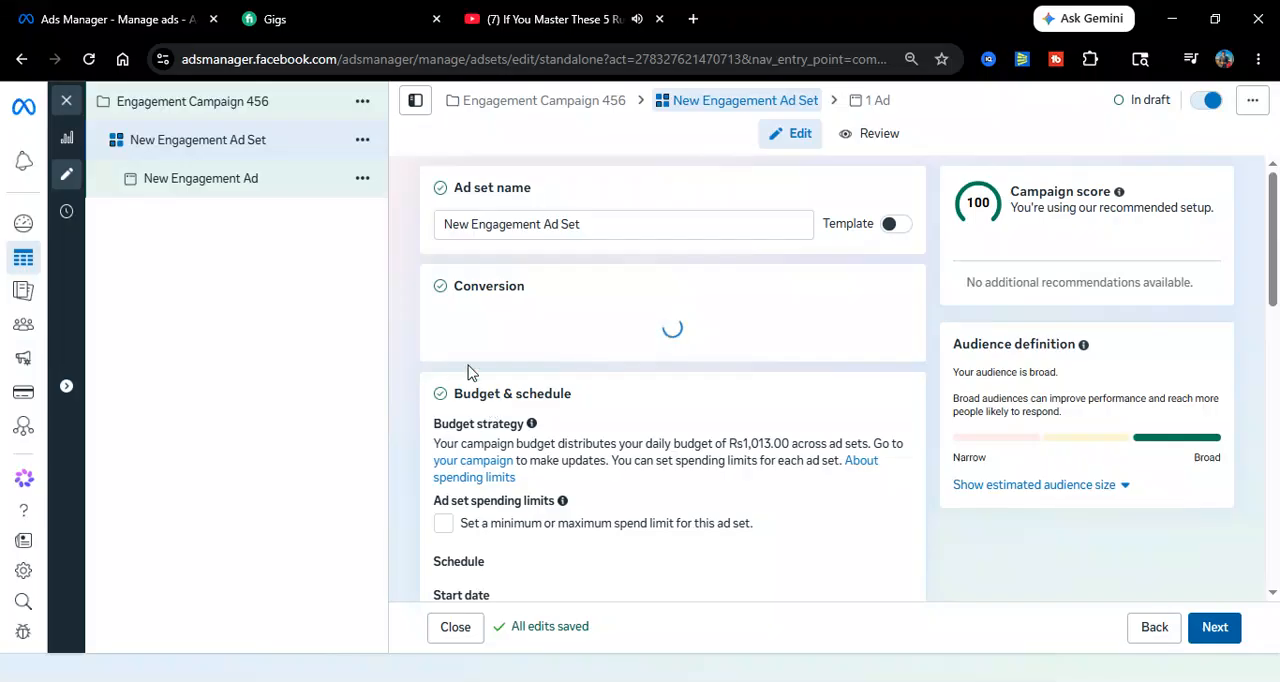
{"action": "left_click", "coordinate": [608, 224]}
{"action": "type", "text": "455"}
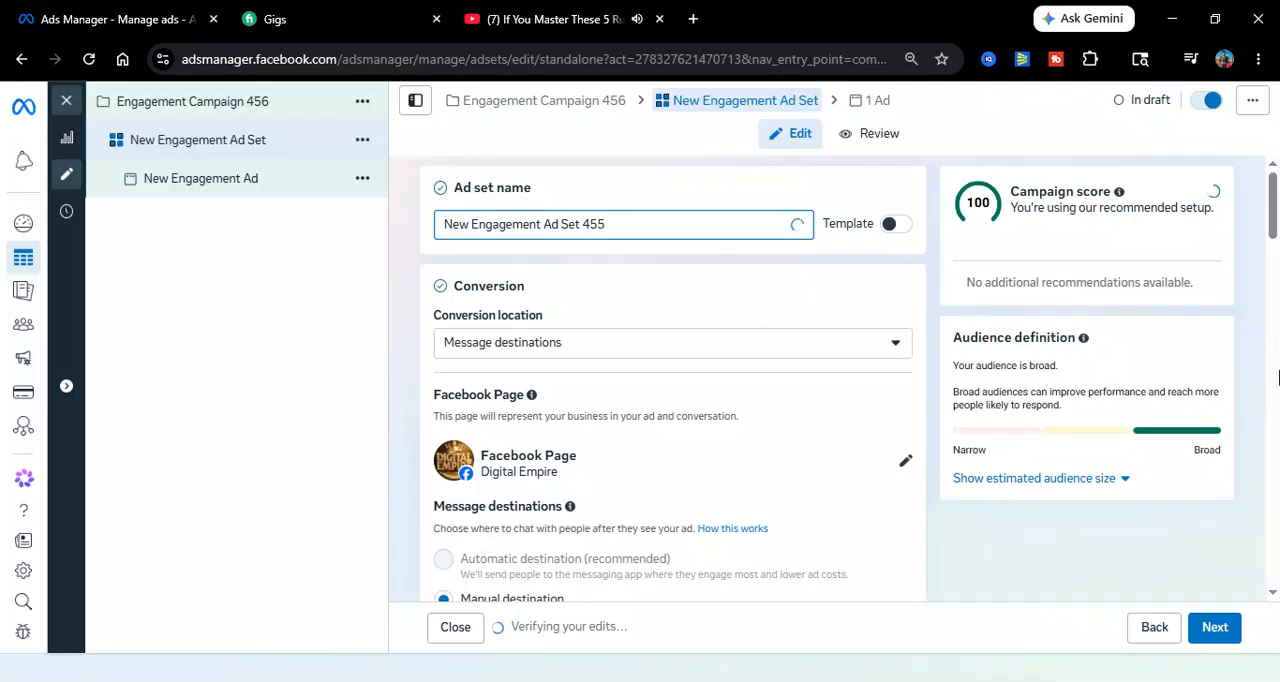
Review the ad set's message destinations, performance goal options, schedule and placement settings
{"action": "left_click_drag", "start_coordinate": [1273, 233], "coordinate": [1273, 303]}
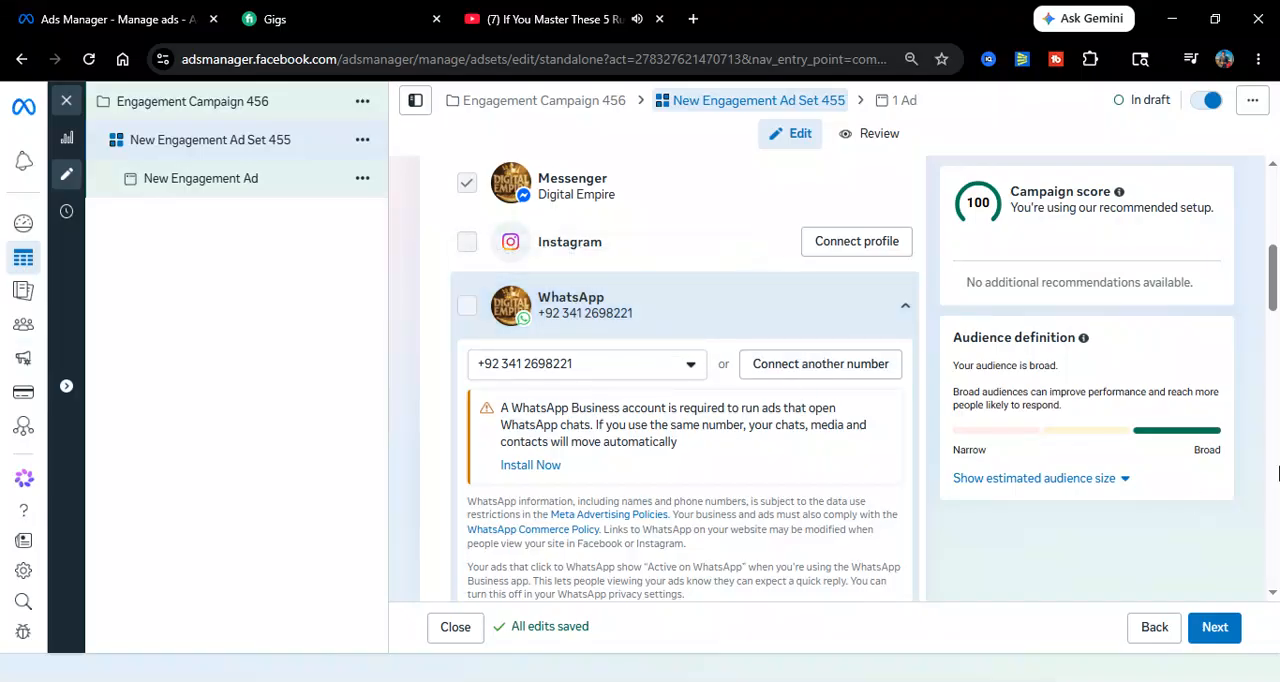
{"action": "scroll", "coordinate": [741, 288], "scroll_direction": "down", "scroll_amount": 4}
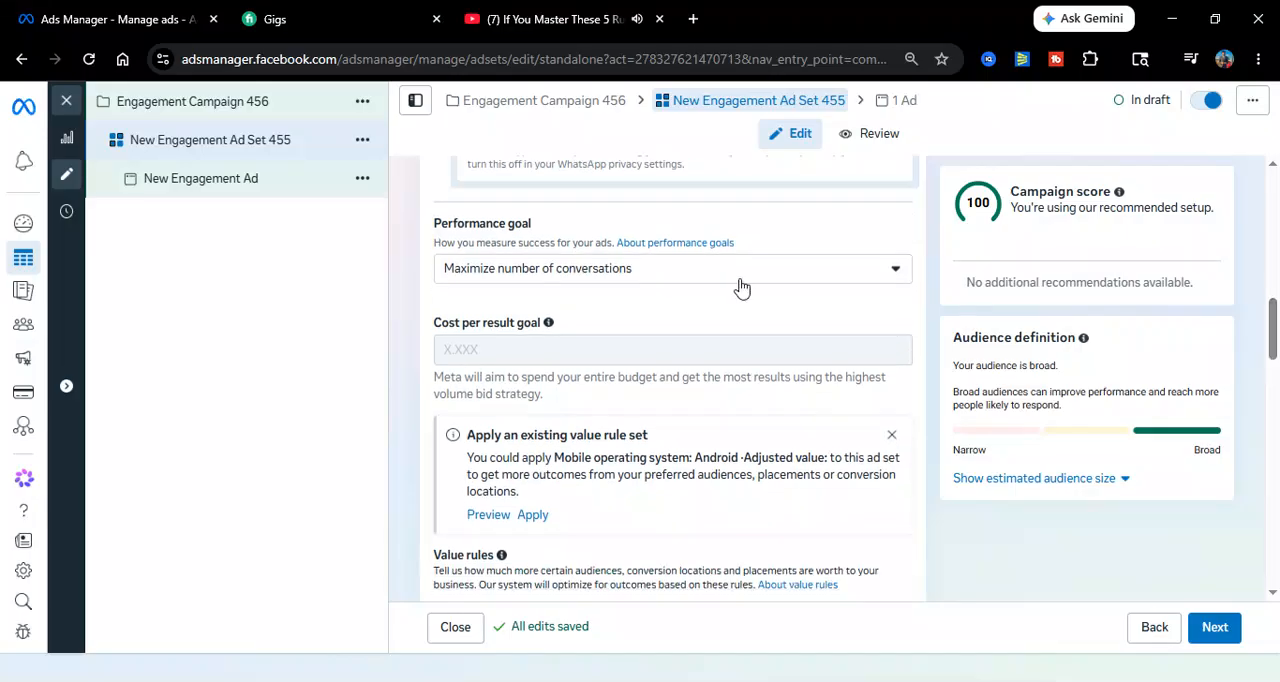
{"action": "left_click", "coordinate": [714, 272]}
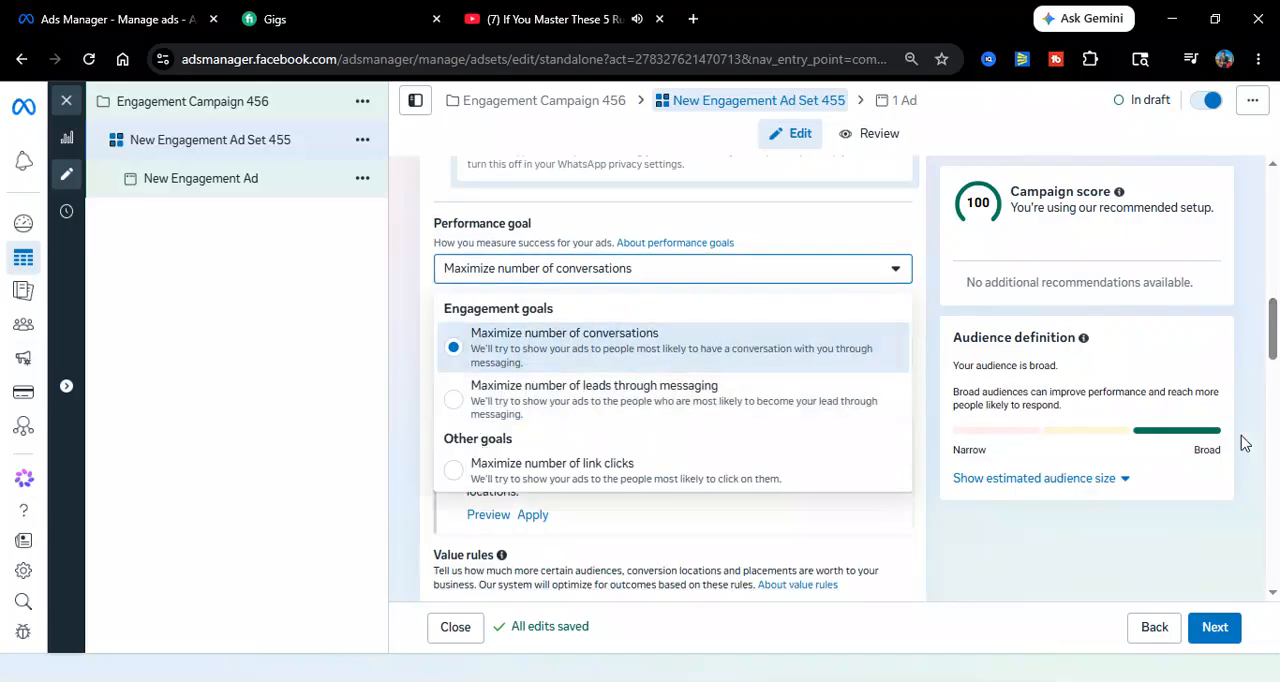
{"action": "scroll", "coordinate": [740, 493], "scroll_direction": "down", "scroll_amount": 5}
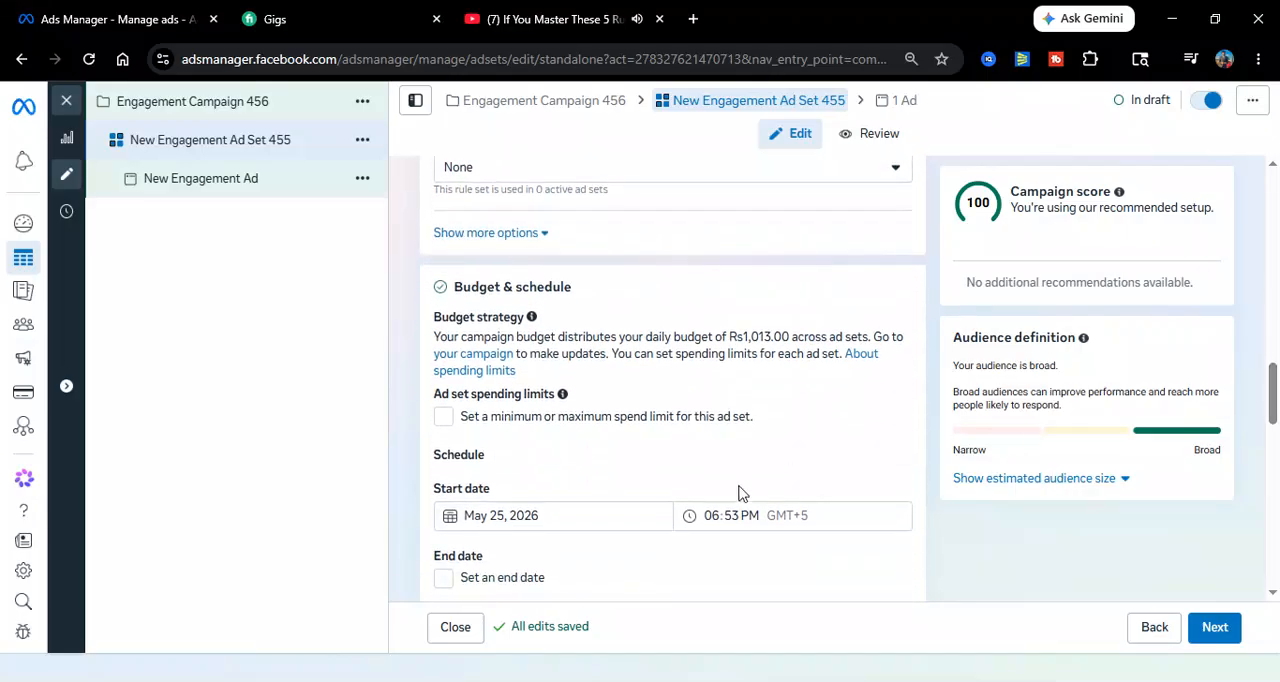
{"action": "left_click_drag", "start_coordinate": [1274, 377], "coordinate": [1274, 580]}
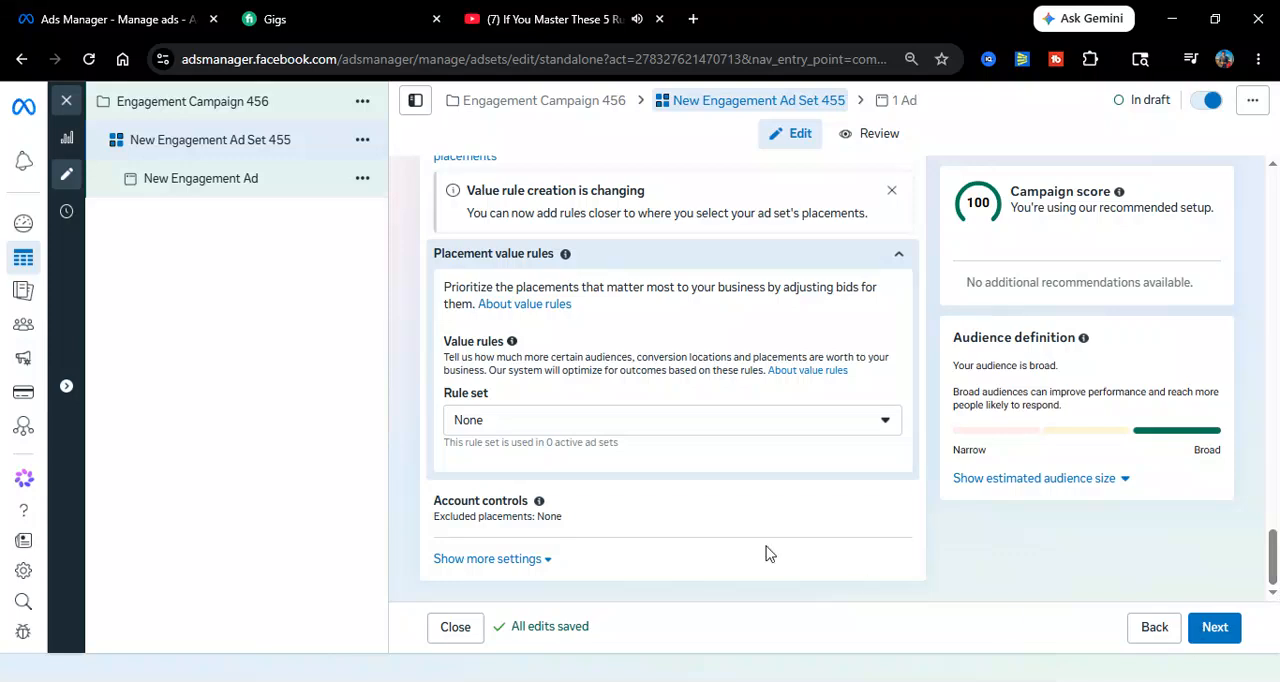
Proceed to the ad level and rename the ad as New Engagement Ad 88
{"action": "left_click", "coordinate": [1216, 639]}
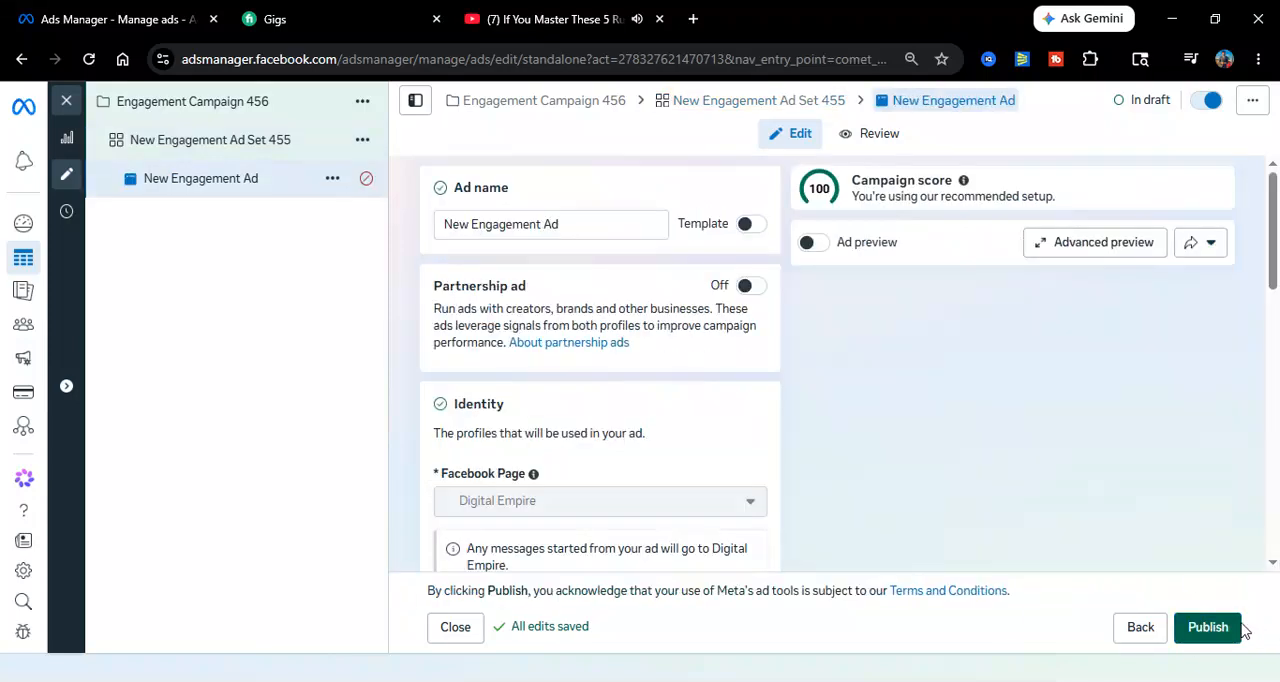
{"action": "left_click", "coordinate": [596, 222]}
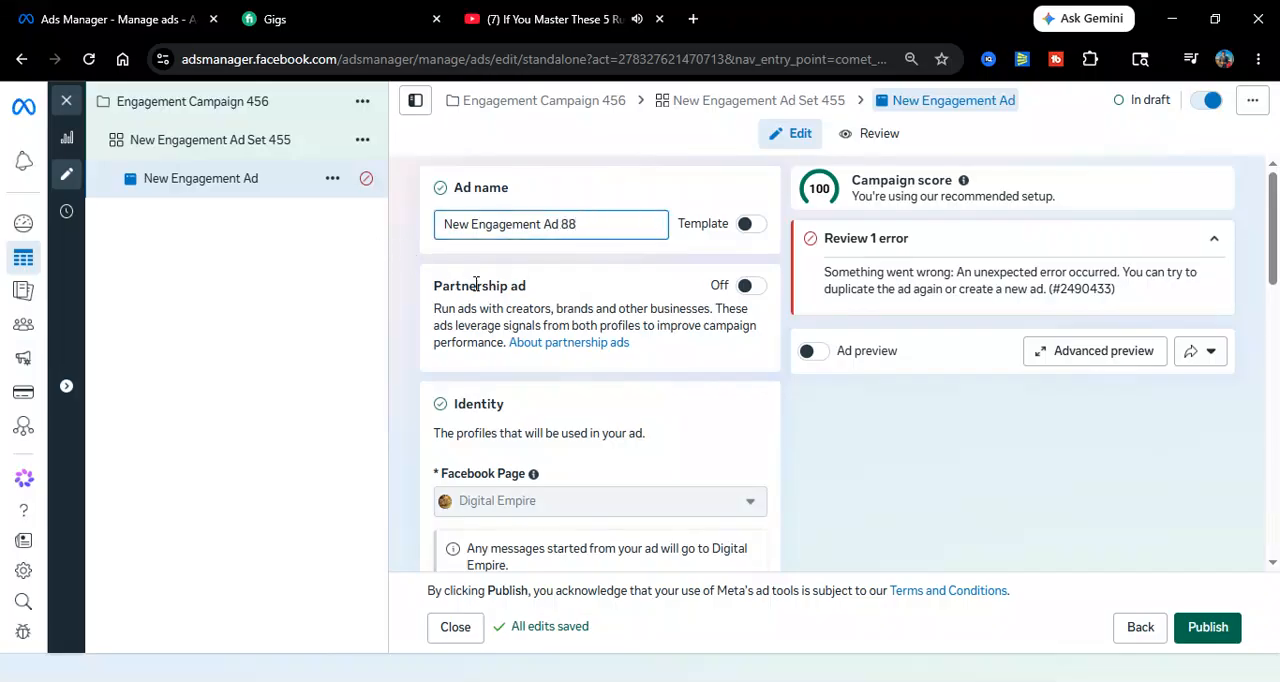
Keep Use Facebook Page as the Instagram profile and set the ad setup to Create ad
{"action": "left_click_drag", "start_coordinate": [1271, 272], "coordinate": [1277, 362]}
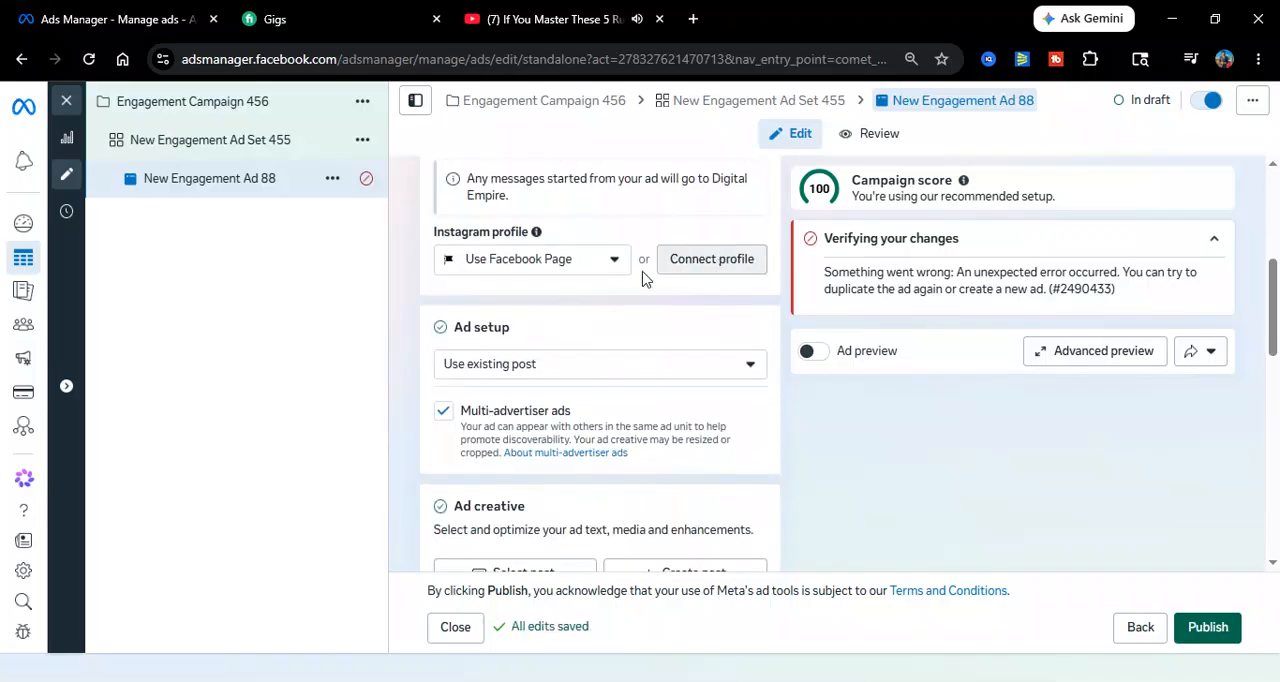
{"action": "left_click", "coordinate": [524, 266]}
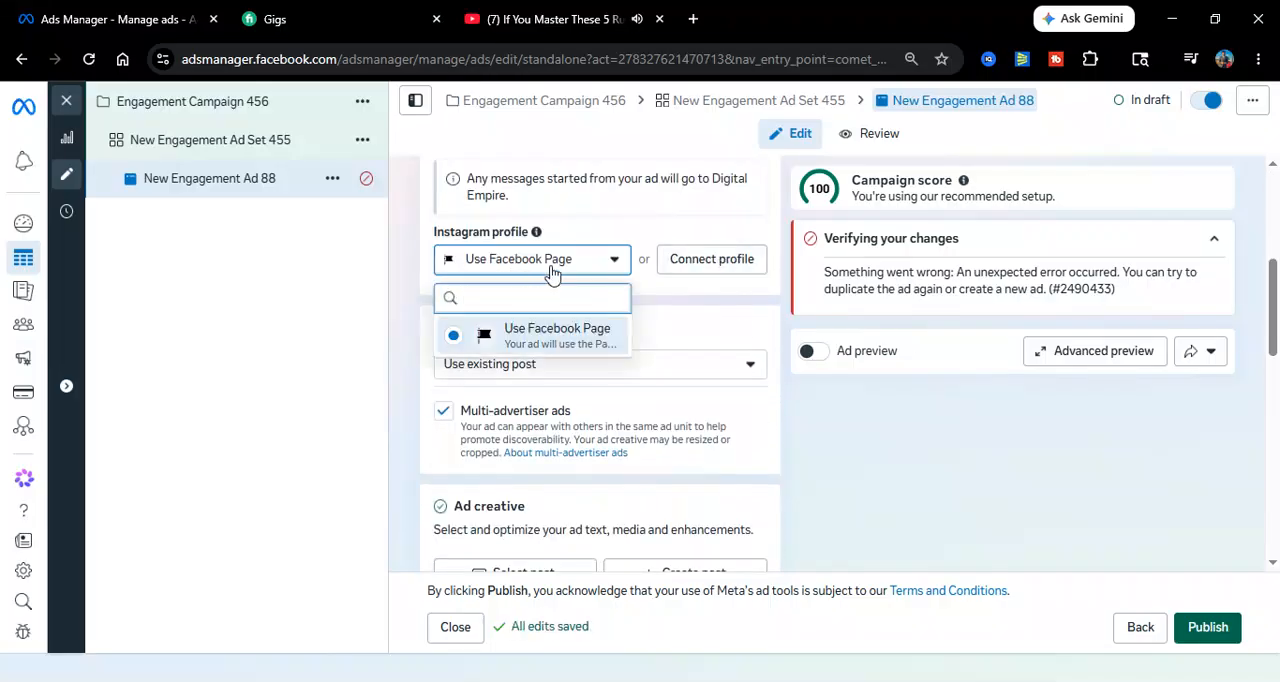
{"action": "left_click", "coordinate": [498, 330]}
{"action": "left_click", "coordinate": [528, 372]}
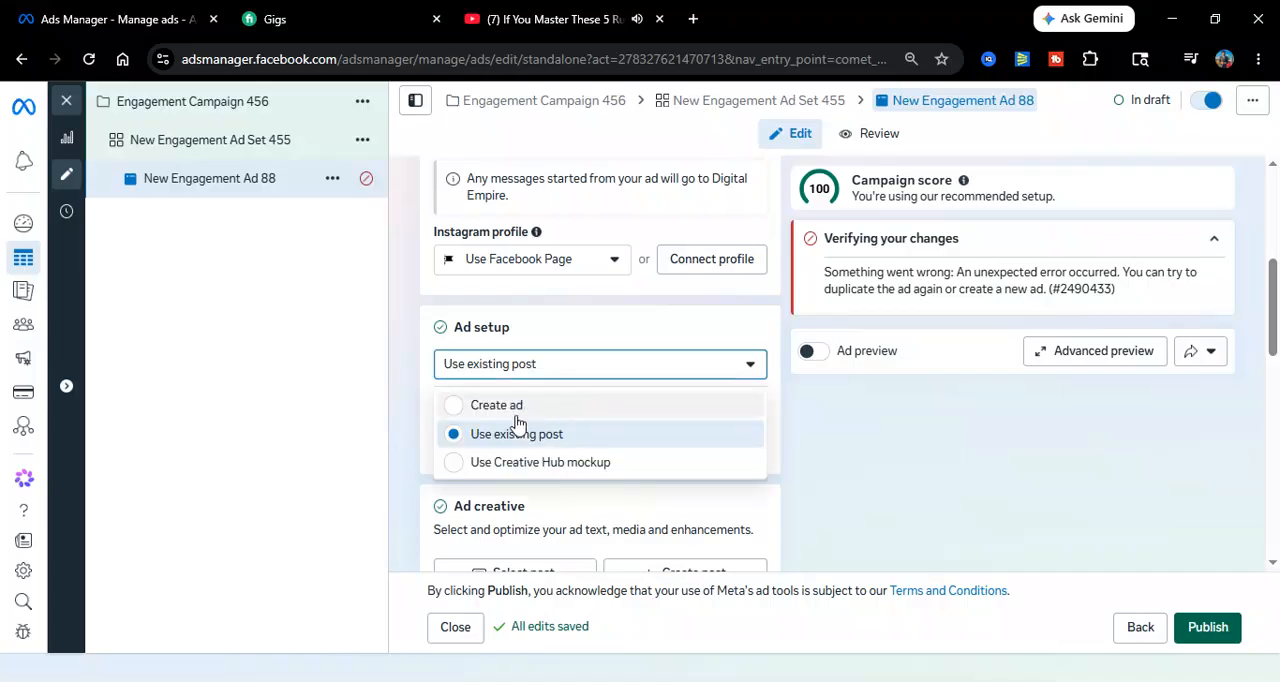
{"action": "left_click", "coordinate": [600, 405]}
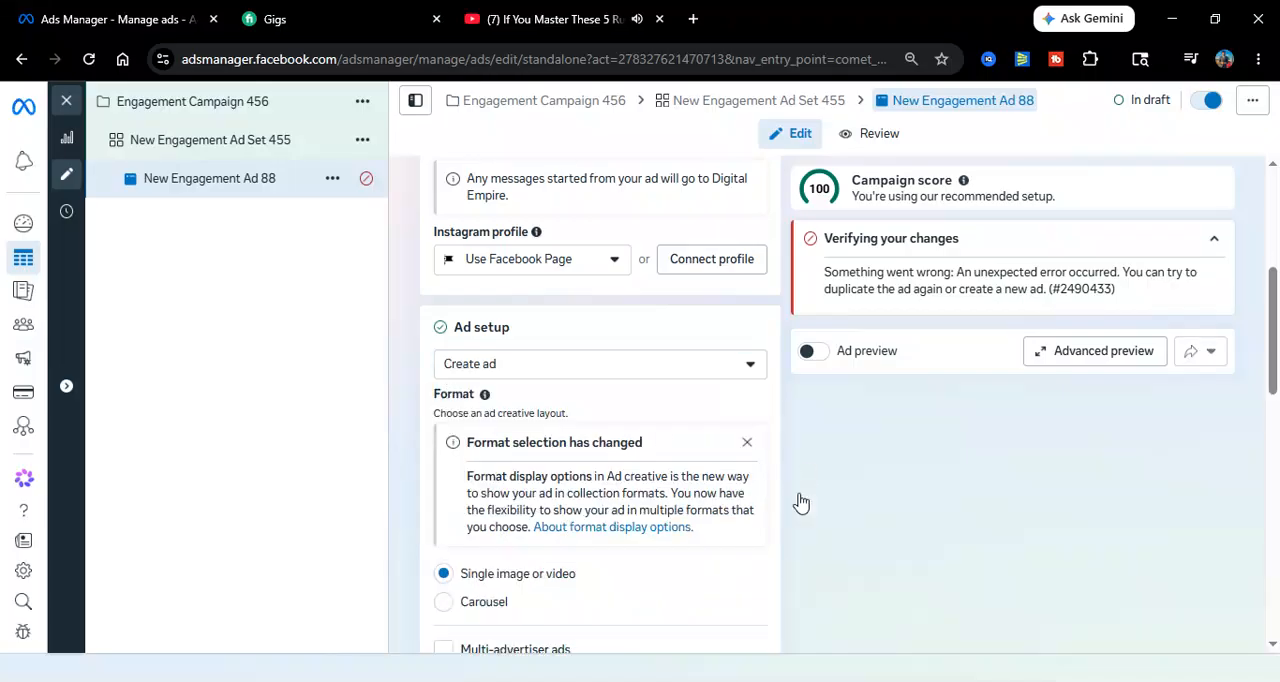
Start an image ad creative and select the 512 × 640 Prime Location building image from the account images
{"action": "left_click_drag", "start_coordinate": [1266, 292], "coordinate": [1274, 375]}
{"action": "scroll", "coordinate": [1274, 375], "scroll_direction": "down", "scroll_amount": 2}
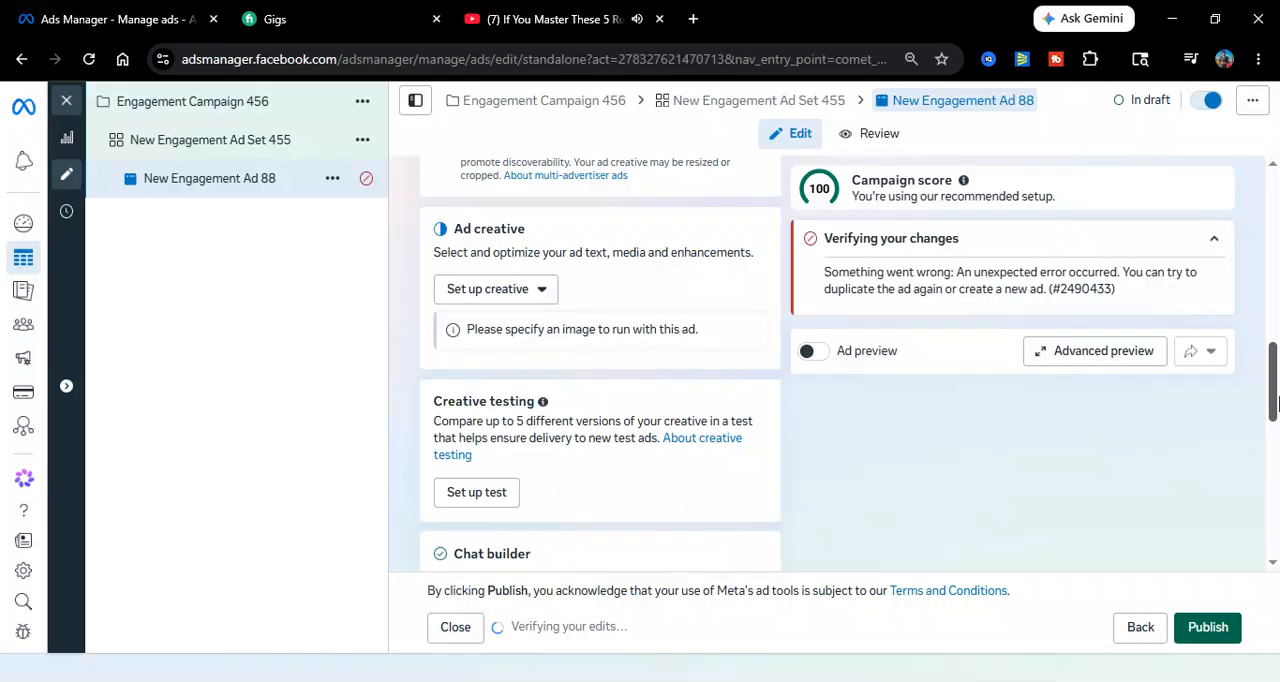
{"action": "left_click", "coordinate": [512, 262]}
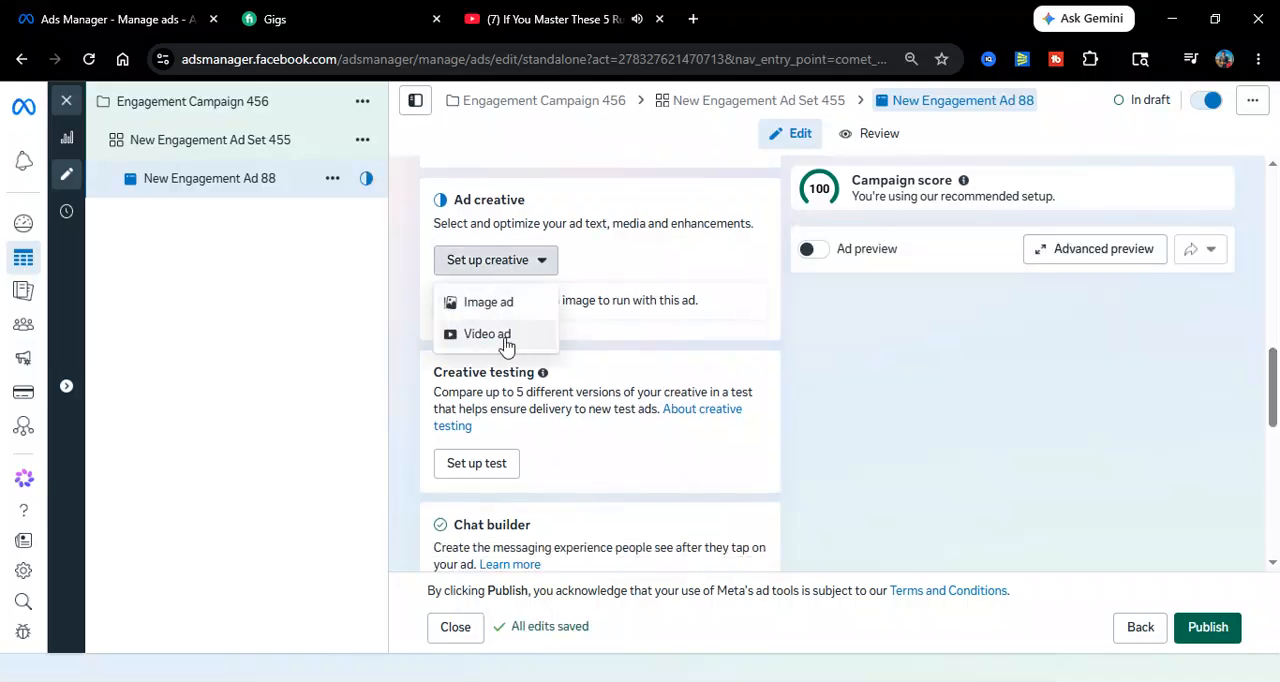
{"action": "left_click", "coordinate": [483, 303]}
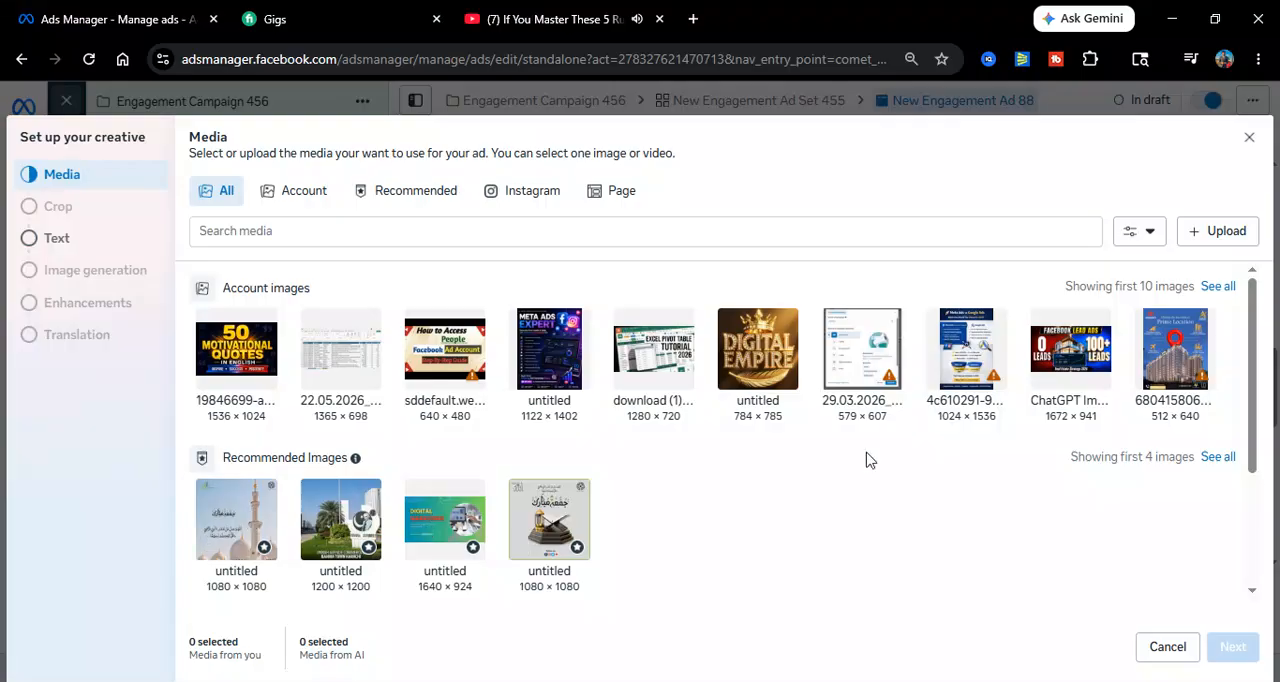
{"action": "left_click", "coordinate": [1160, 358]}
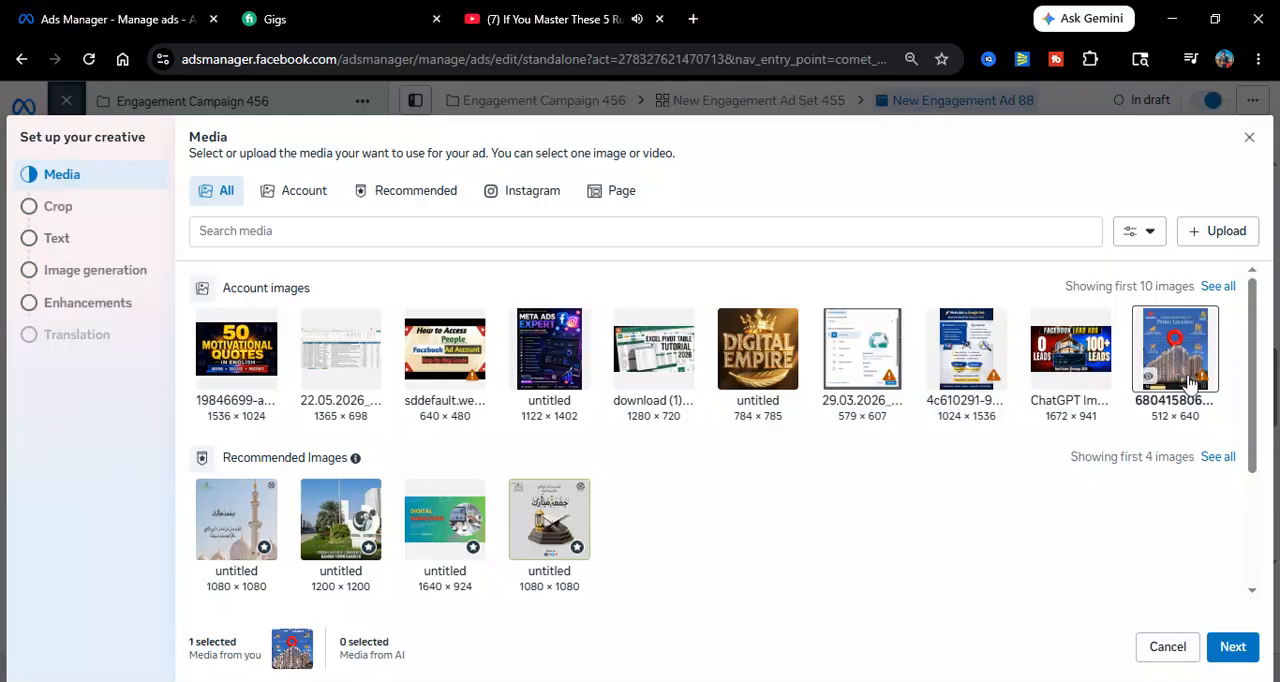
Accept the selected media, the suggested crops and the text stage, advancing the creative setup to Image generation
{"action": "left_click", "coordinate": [1233, 647]}
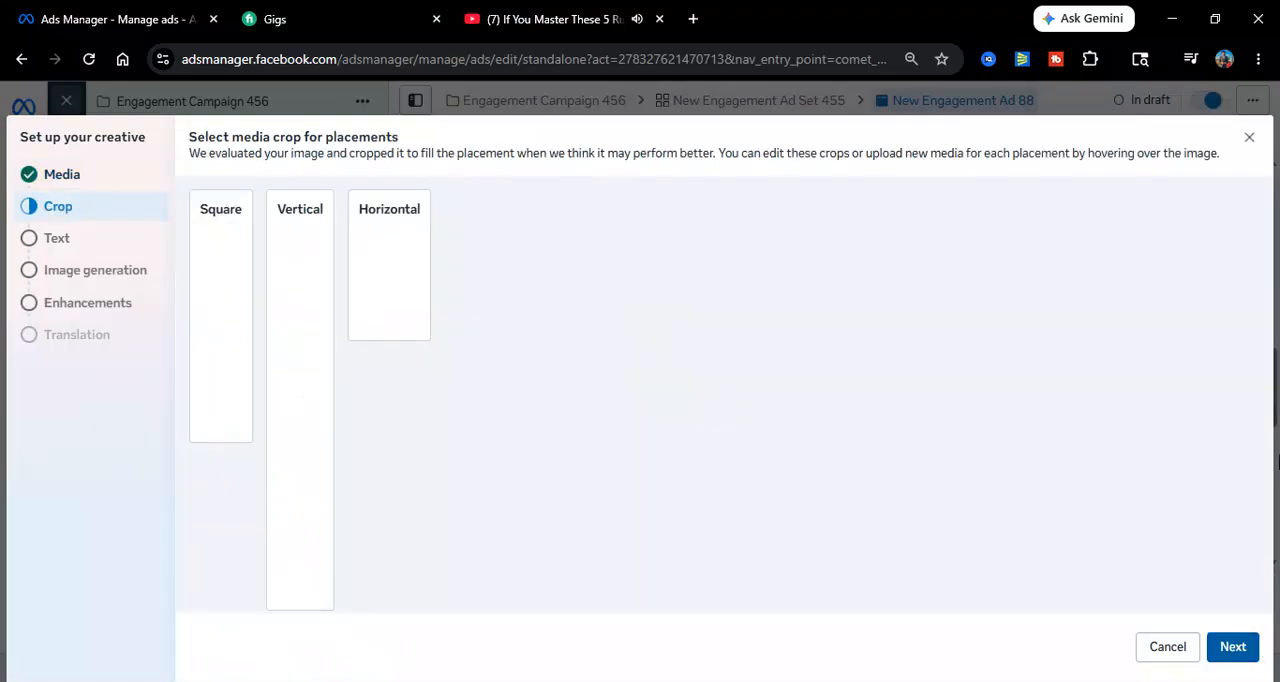
{"action": "left_click", "coordinate": [1233, 647]}
{"action": "left_click", "coordinate": [1233, 647]}
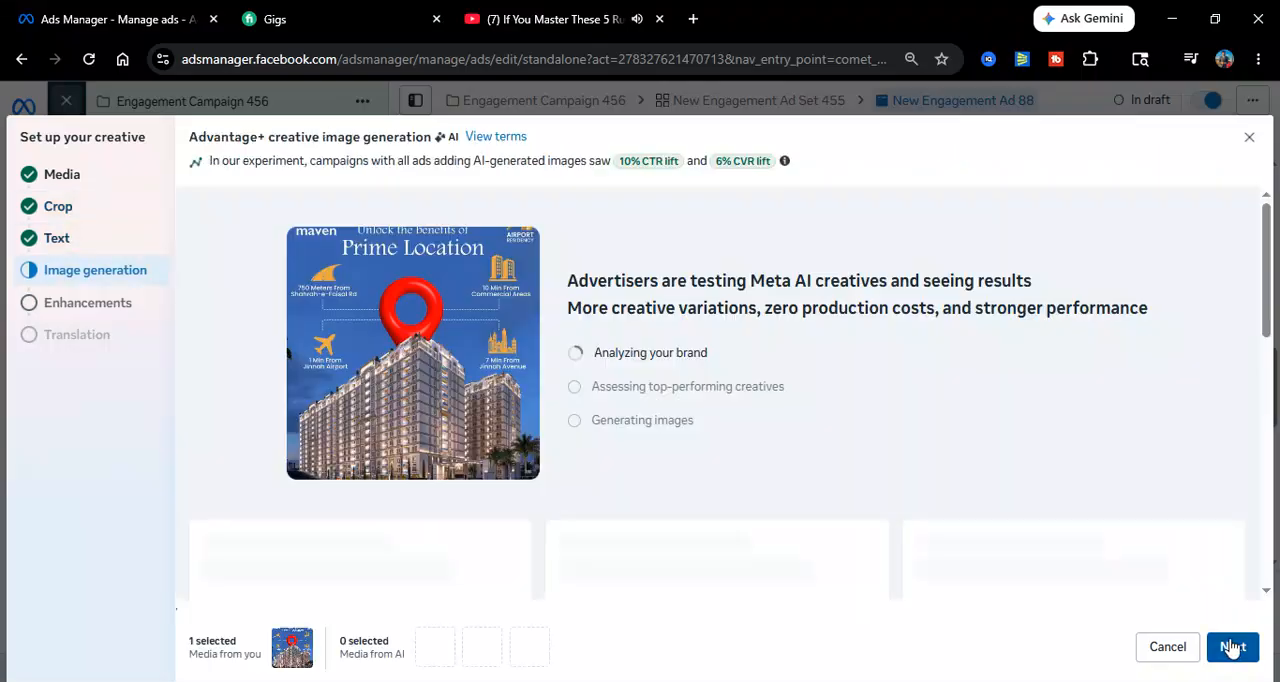
Add the AI-generated Prime Location image with the car to the creative and finish the setup with the default enhancements
{"action": "left_click_drag", "start_coordinate": [1262, 287], "coordinate": [1278, 397]}
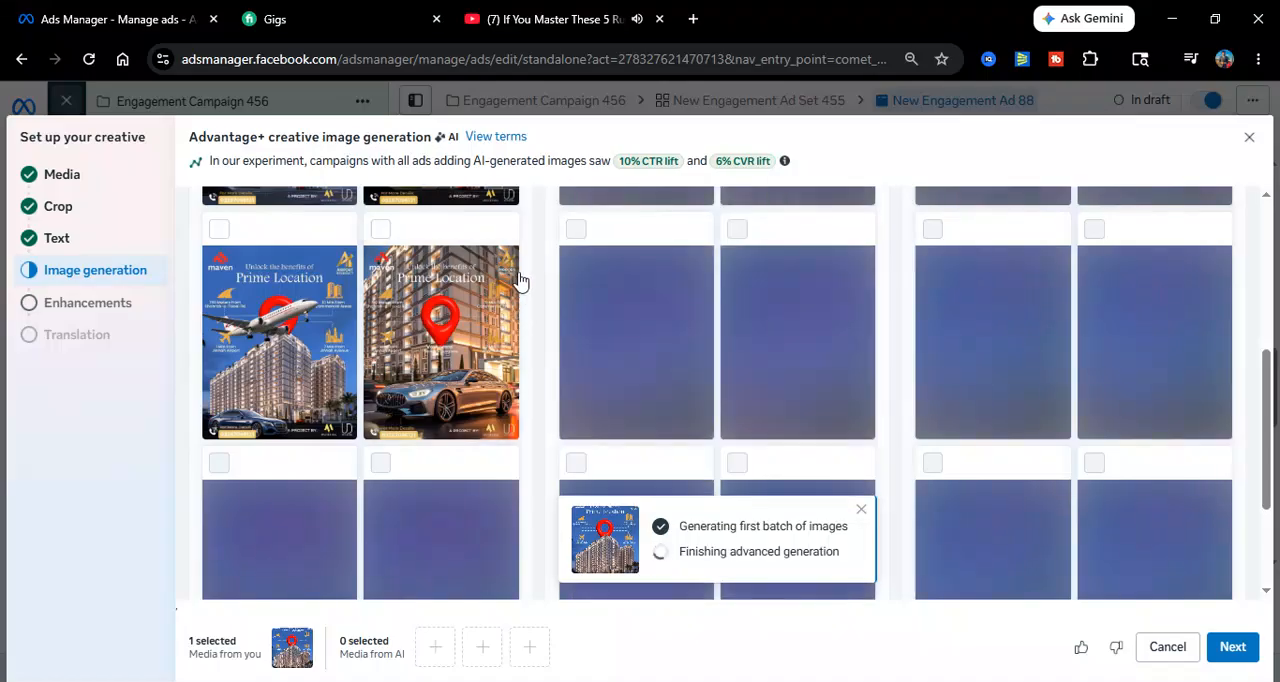
{"action": "left_click", "coordinate": [379, 230]}
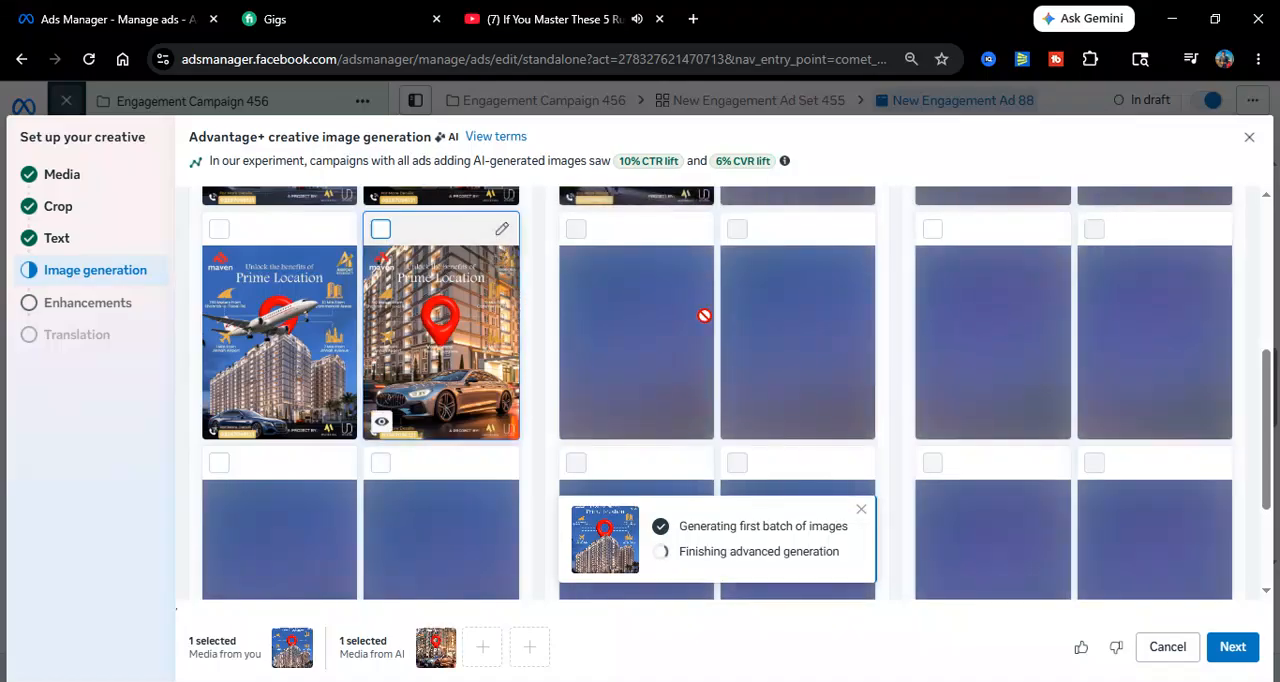
{"action": "left_click_drag", "start_coordinate": [1270, 376], "coordinate": [1279, 500]}
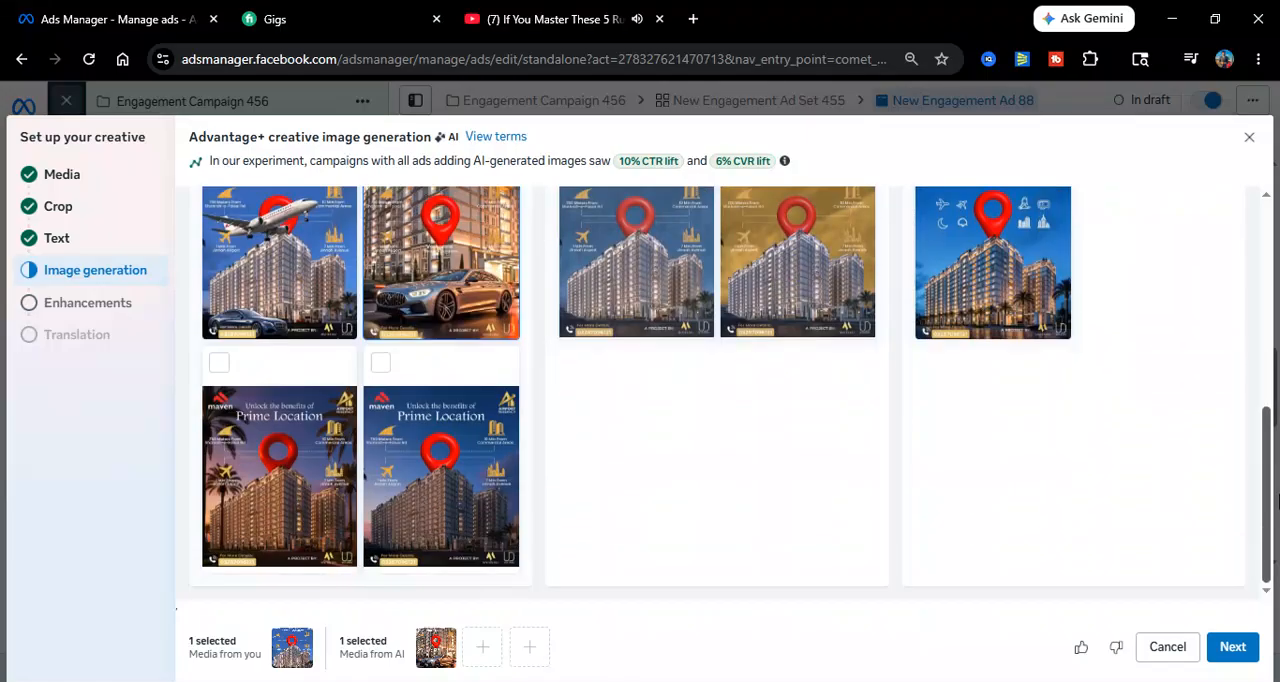
{"action": "left_click", "coordinate": [1229, 649]}
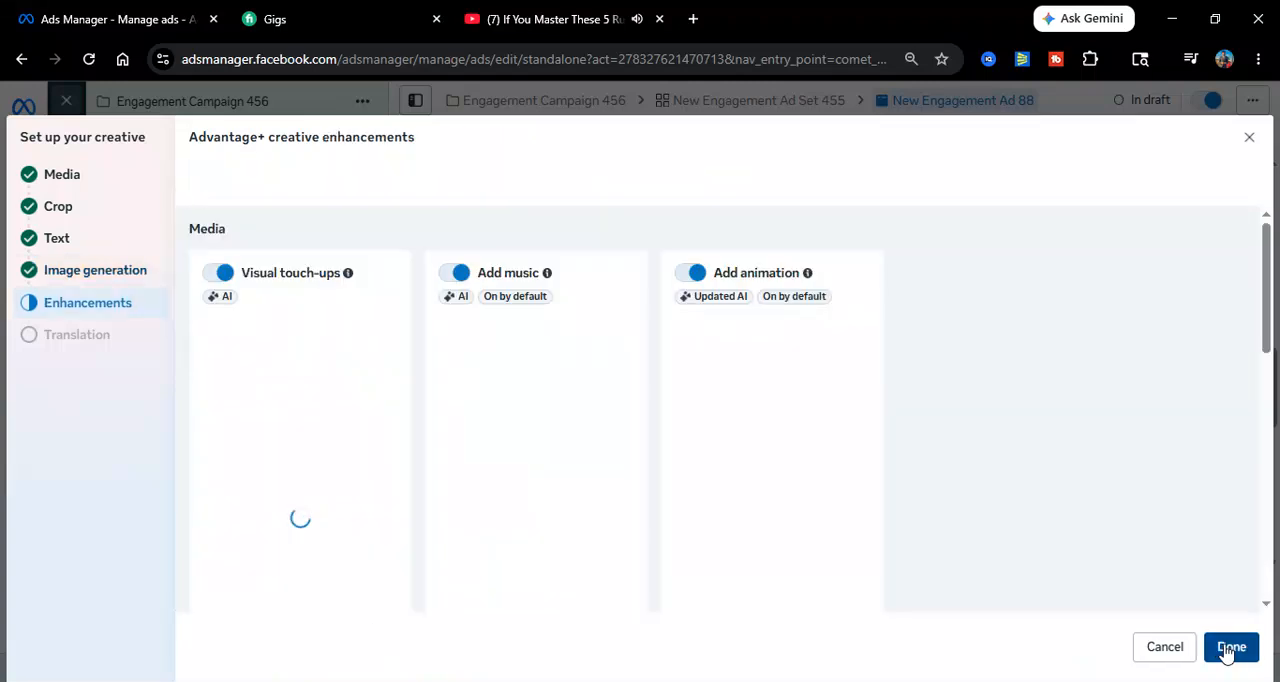
{"action": "left_click", "coordinate": [1231, 646]}
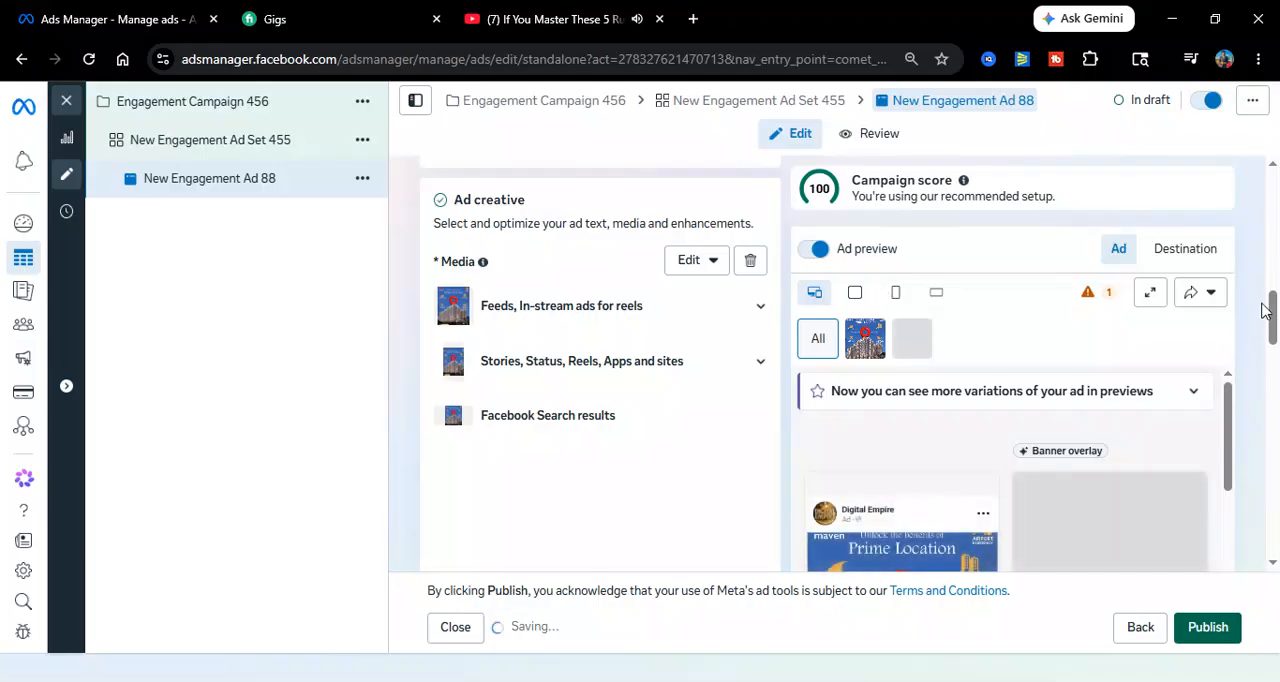
Enter "Best Luxuries Apartments Karachi" as the ad's primary text
{"action": "scroll", "coordinate": [1275, 340], "scroll_direction": "down", "scroll_amount": 2}
{"action": "scroll", "coordinate": [1275, 340], "scroll_direction": "down", "scroll_amount": 2}
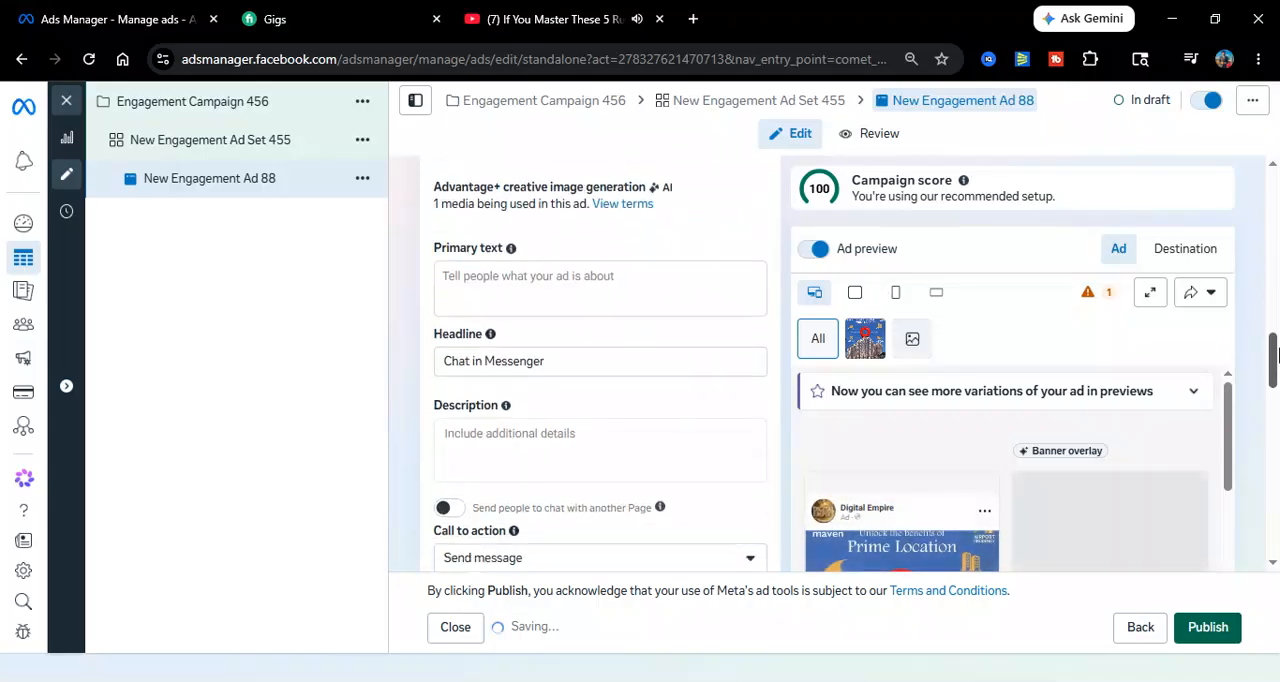
{"action": "left_click", "coordinate": [504, 326]}
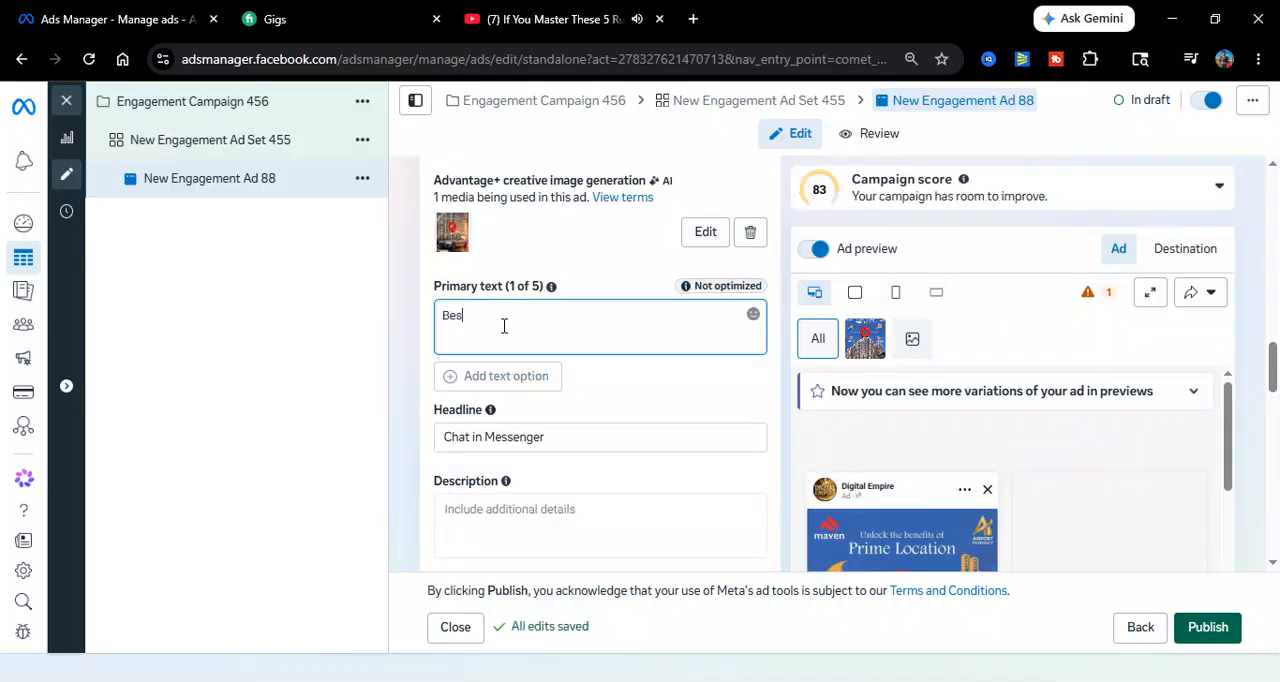
{"action": "type", "text": "Best Lux"}
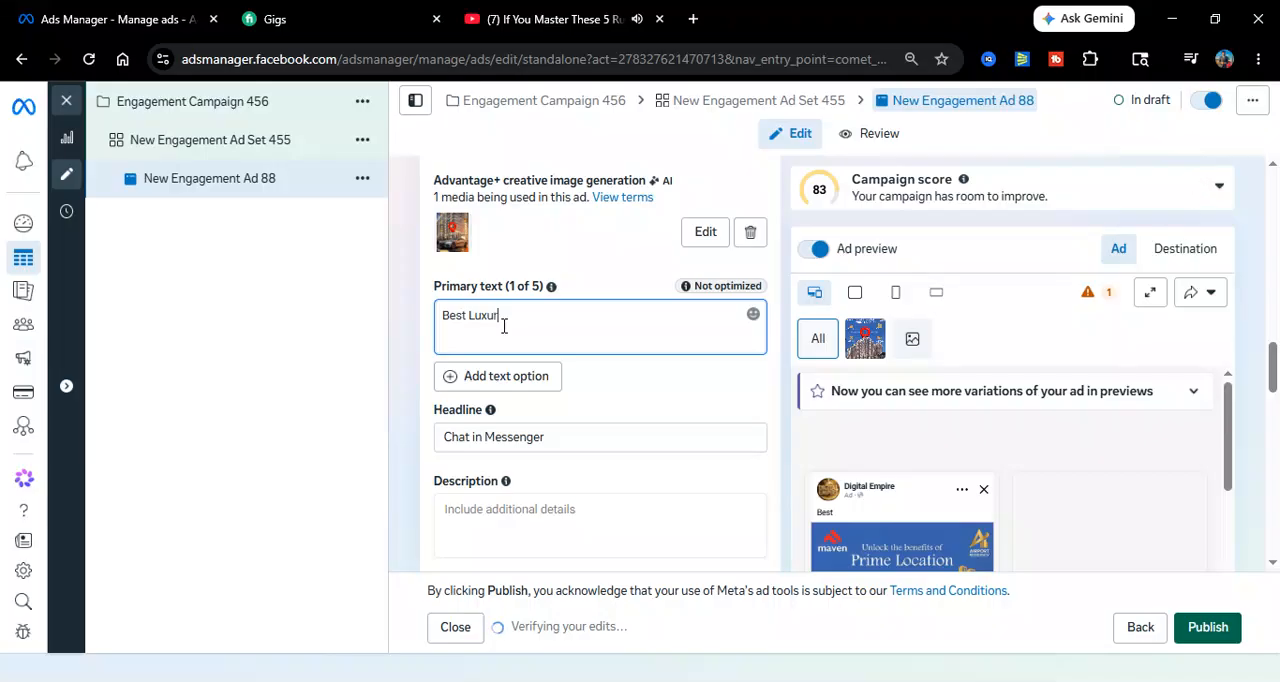
{"action": "type", "text": "uries"}
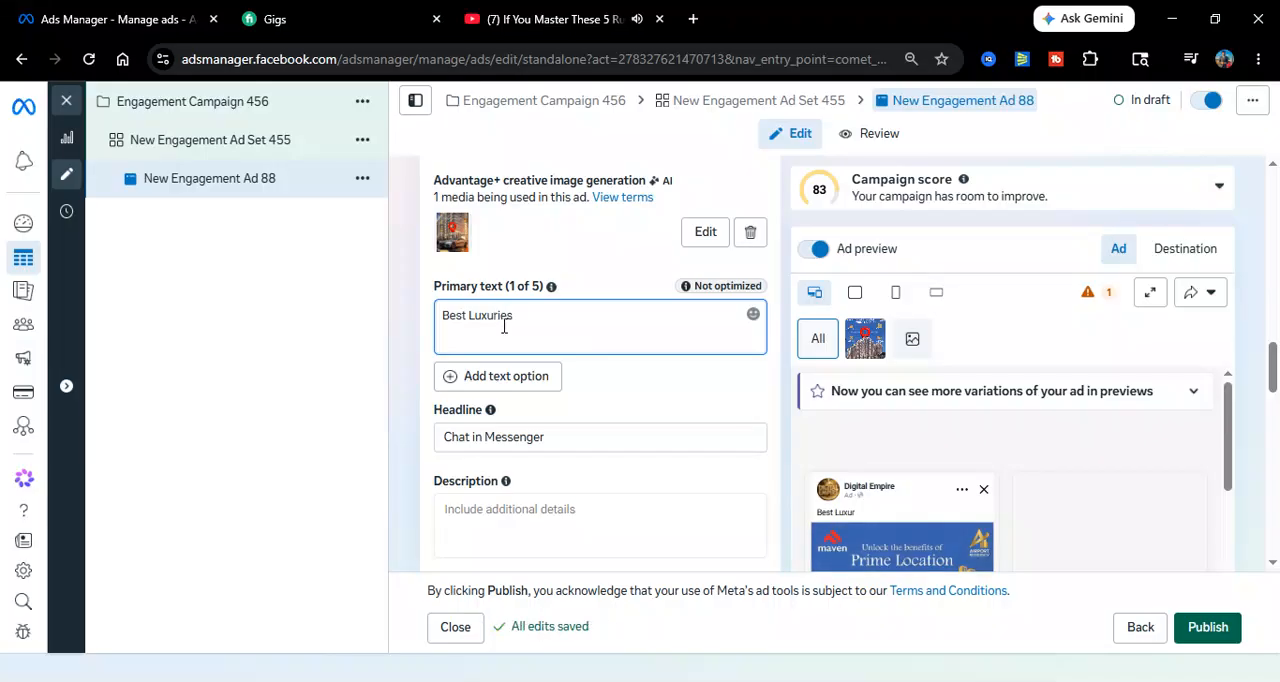
{"action": "type", "text": " Apartmen"}
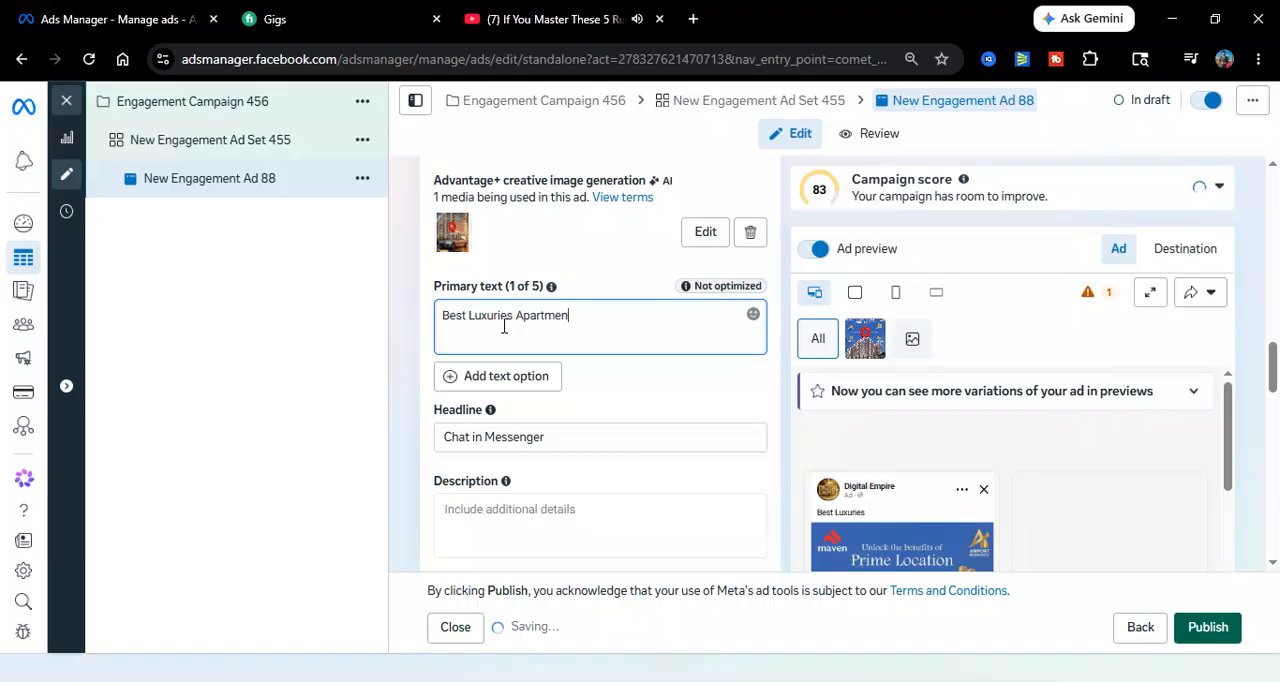
{"action": "type", "text": "ts K"}
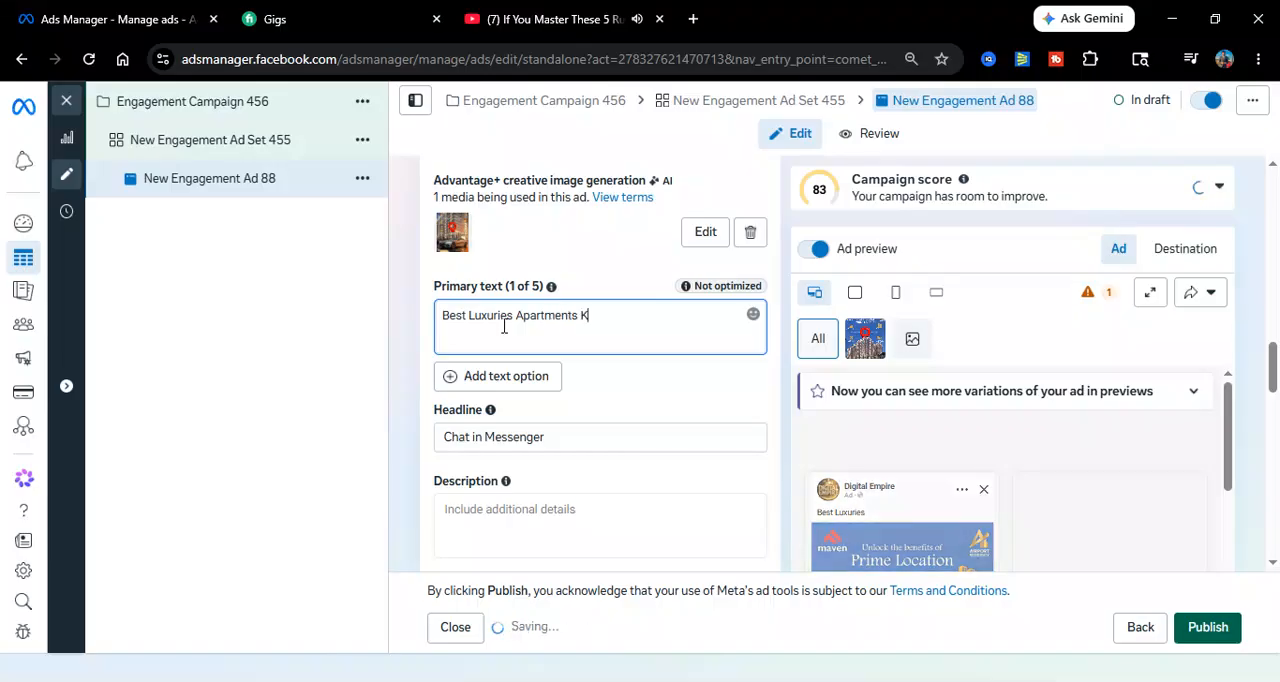
{"action": "type", "text": "arachi"}
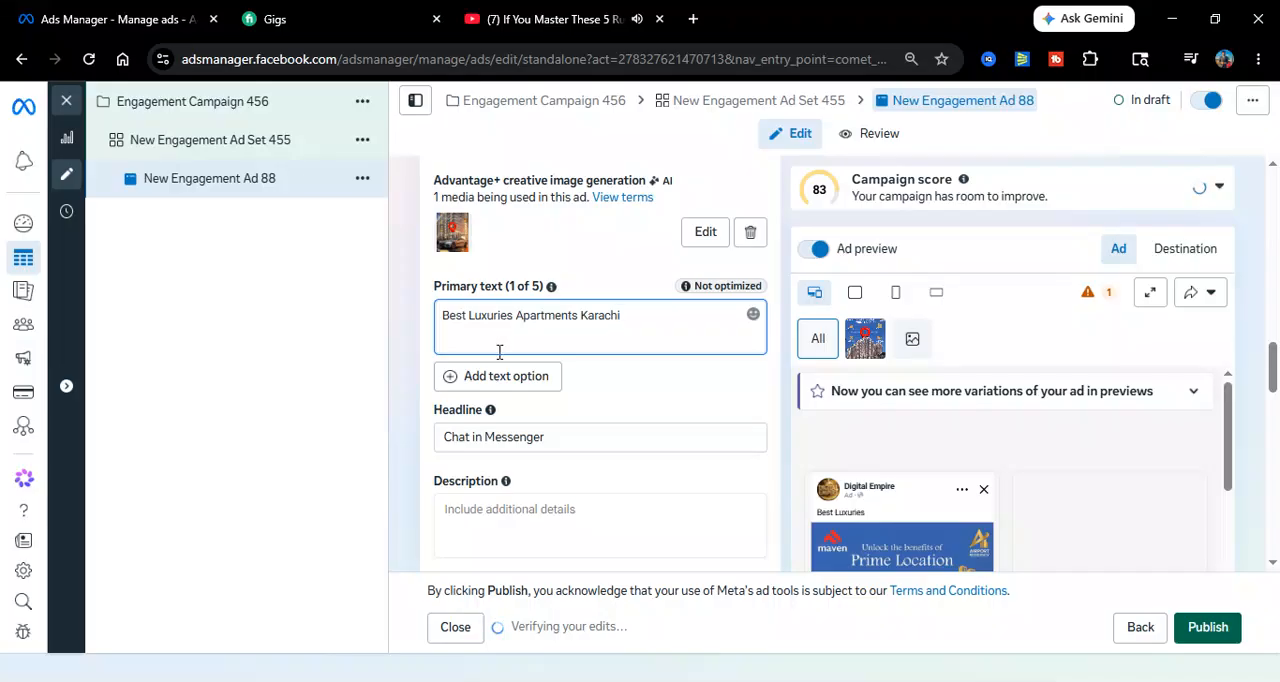
Enter an ad description beginning with "Book Yur Dream Apa"
{"action": "left_click", "coordinate": [500, 510]}
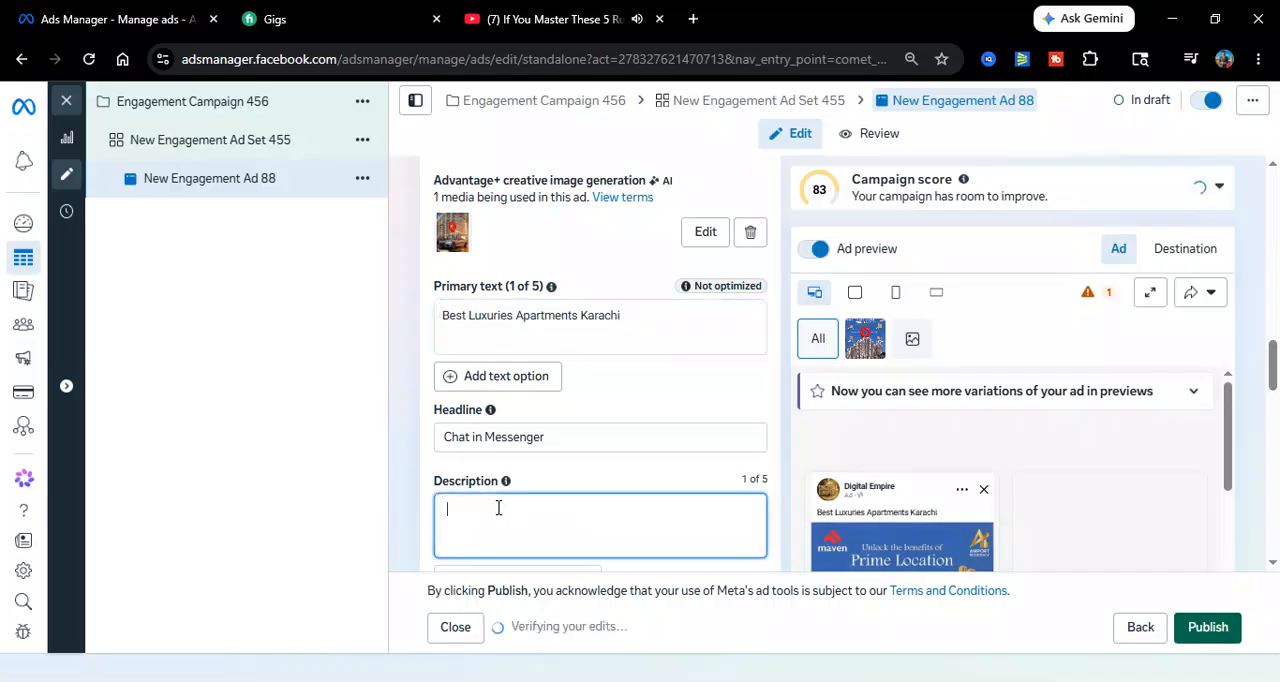
{"action": "type", "text": "Book ou"}
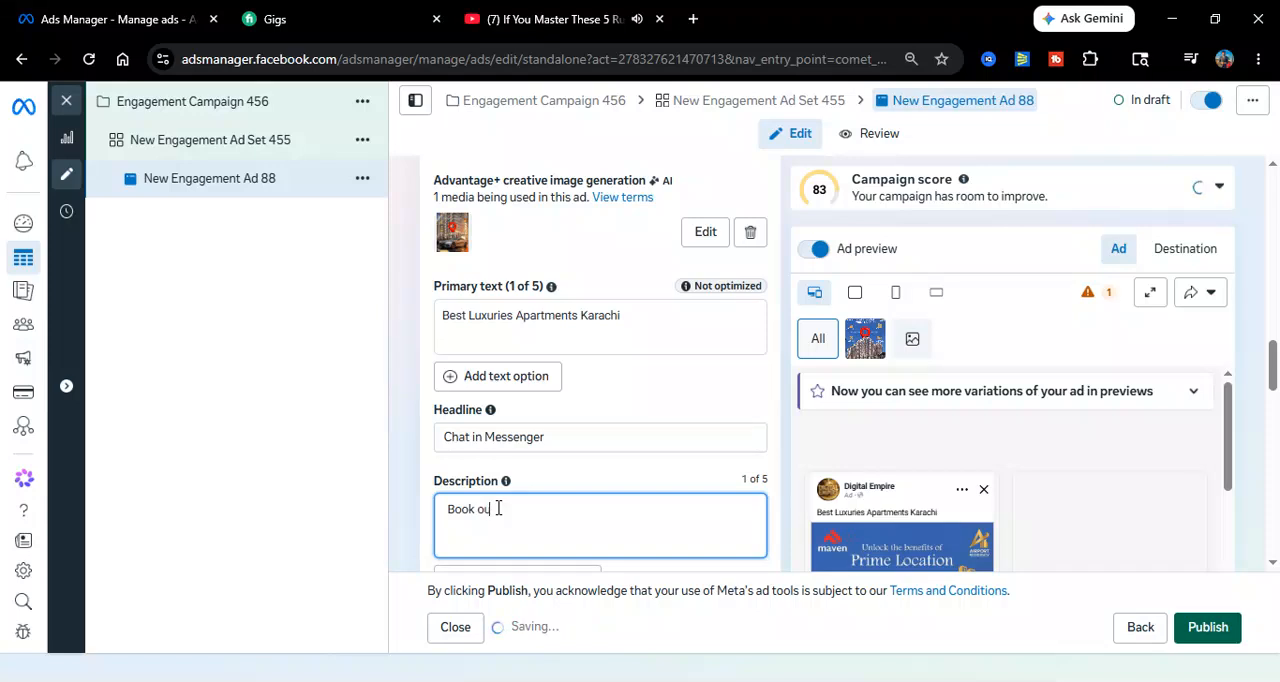
{"action": "key", "text": "BackSpace"}
{"action": "key", "text": "BackSpace"}
{"action": "type", "text": "Yur"}
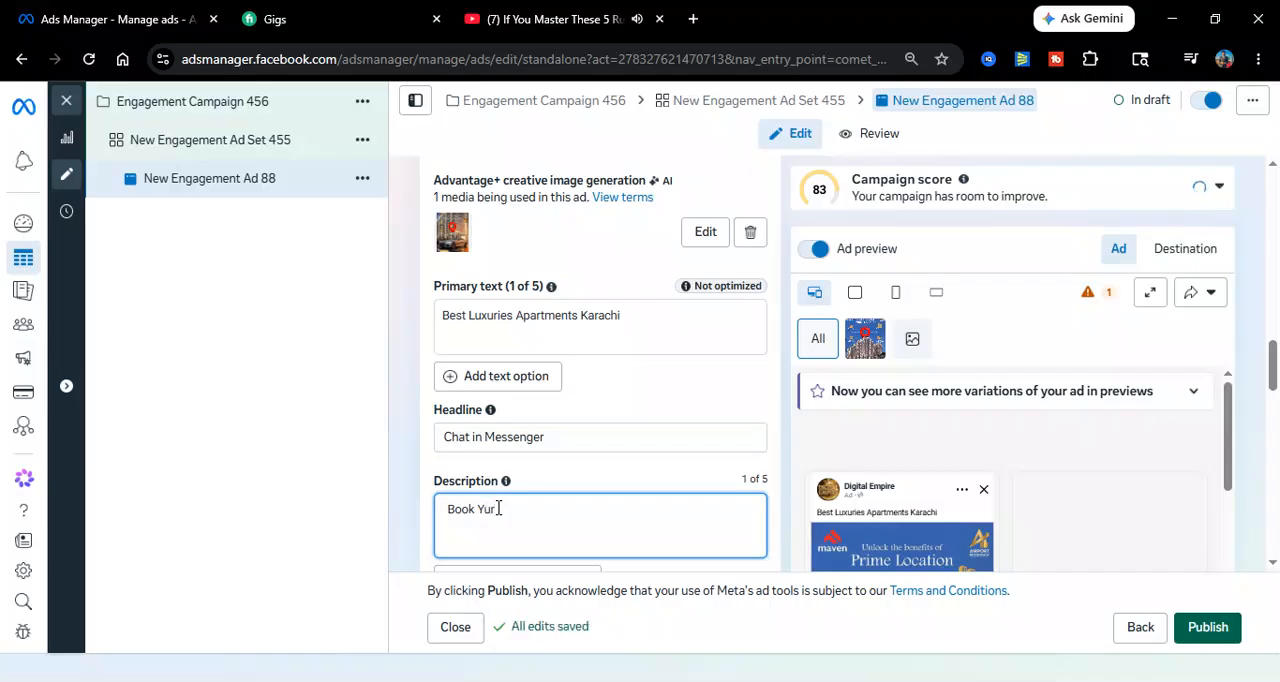
{"action": "type", "text": " Drea"}
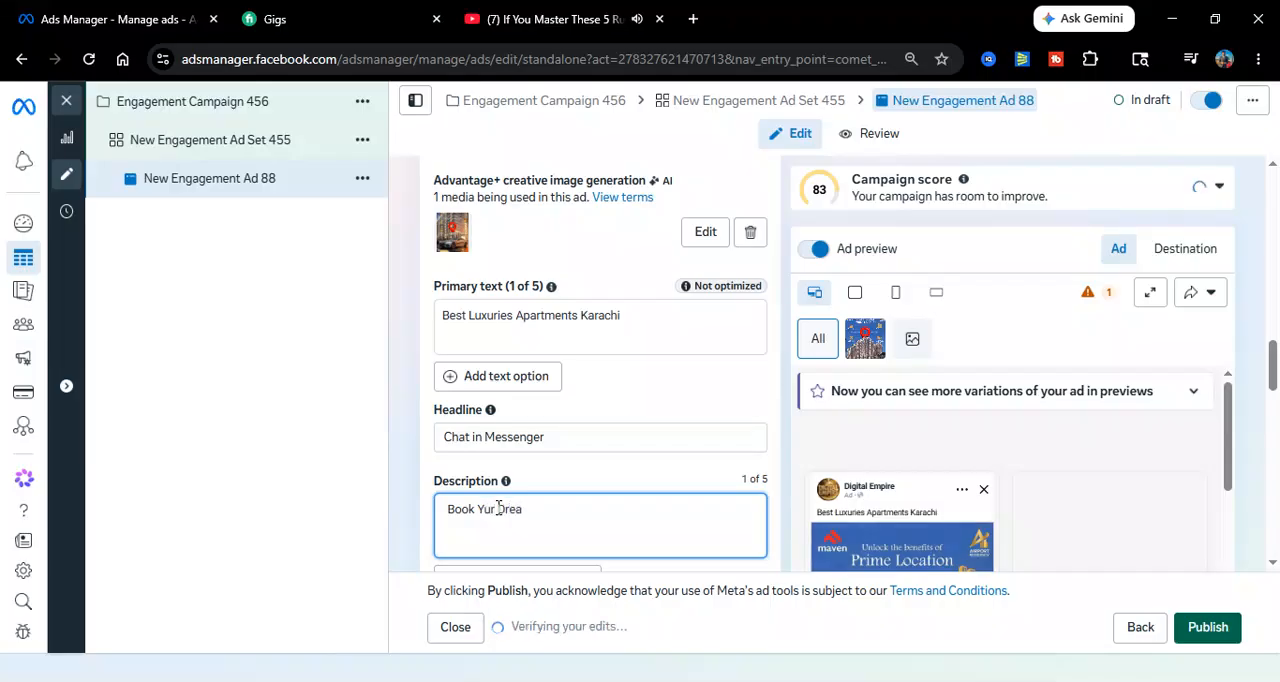
{"action": "key", "text": "BackSpace"}
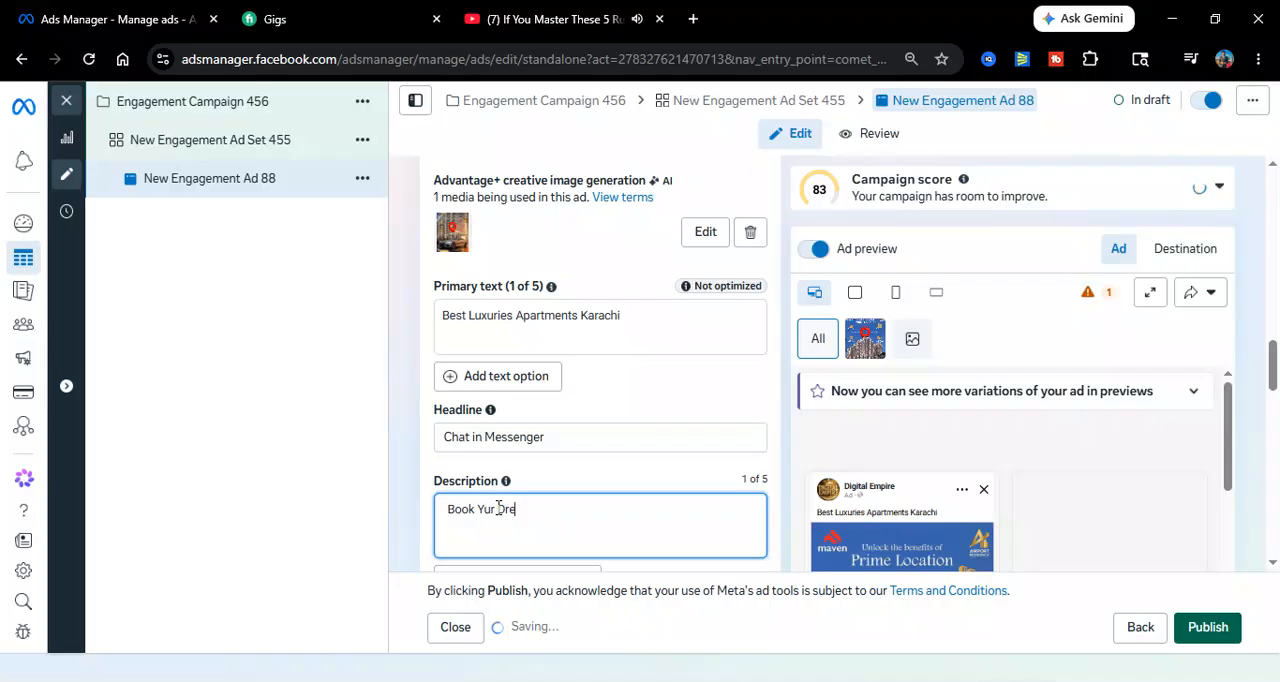
{"action": "type", "text": "m"}
{"action": "key", "text": "BackSpace"}
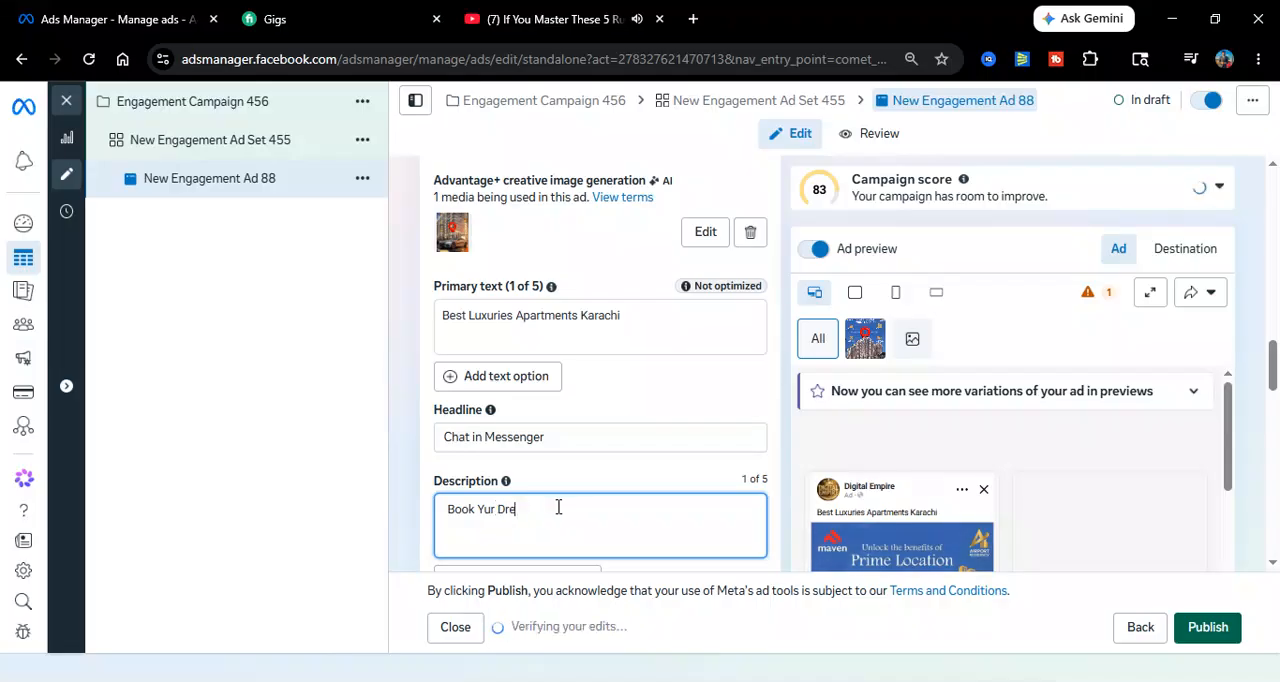
{"action": "type", "text": "m"}
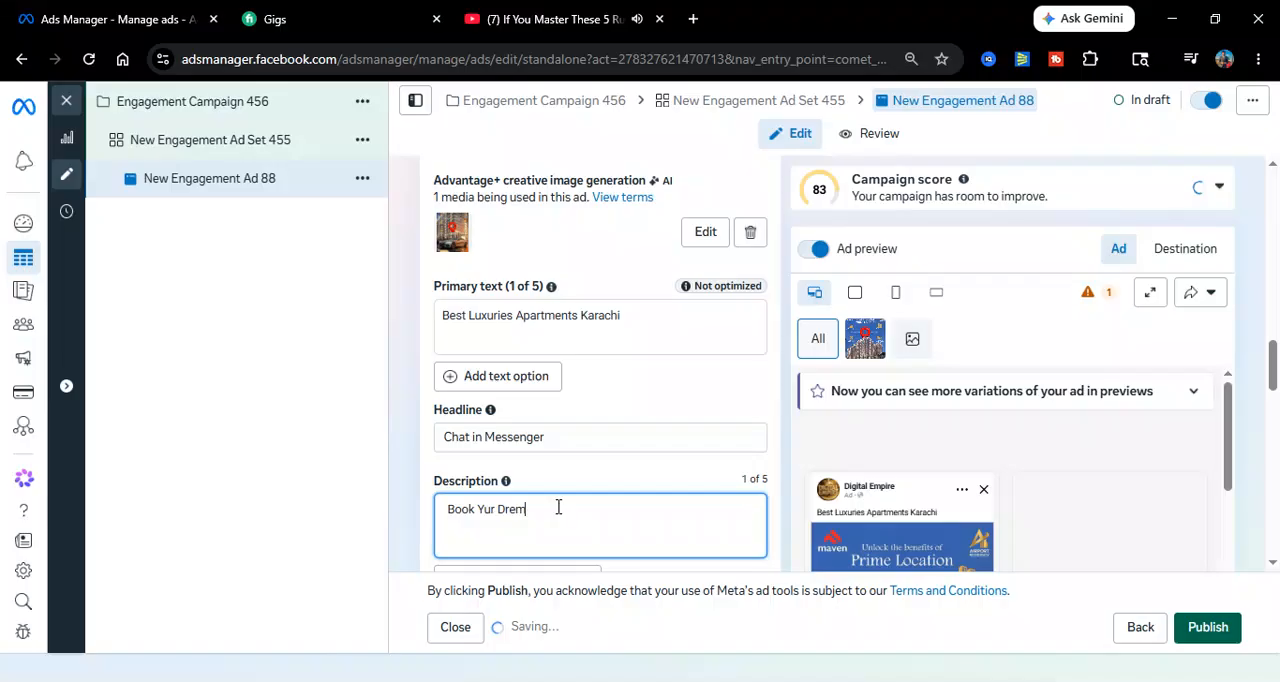
{"action": "key", "text": "BackSpace"}
{"action": "type", "text": "a"}
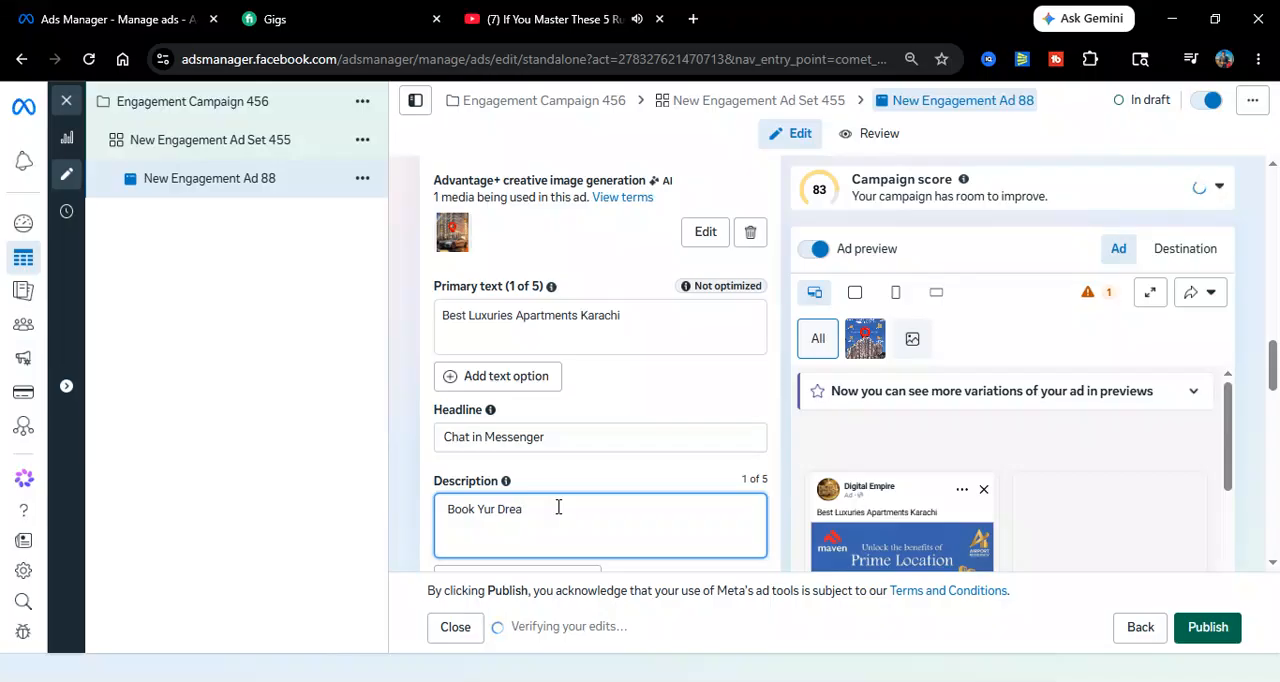
{"action": "type", "text": "m"}
{"action": "type", "text": "Aparments"}
Review the remaining ad settings and the ad previews, and publish New Engagement Ad 88 with its default chat template and tracking options
{"action": "left_click_drag", "start_coordinate": [1273, 376], "coordinate": [1273, 427]}
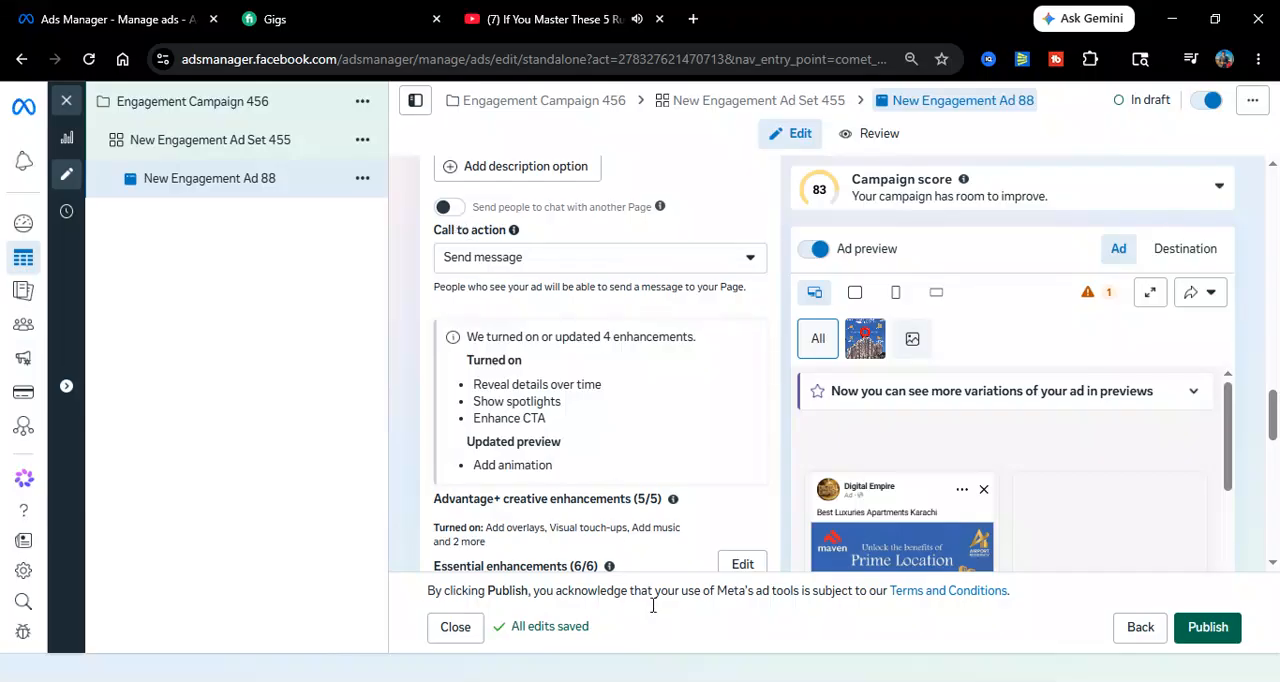
{"action": "left_click_drag", "start_coordinate": [1272, 434], "coordinate": [1273, 517]}
{"action": "left_click_drag", "start_coordinate": [1231, 357], "coordinate": [1208, 650]}
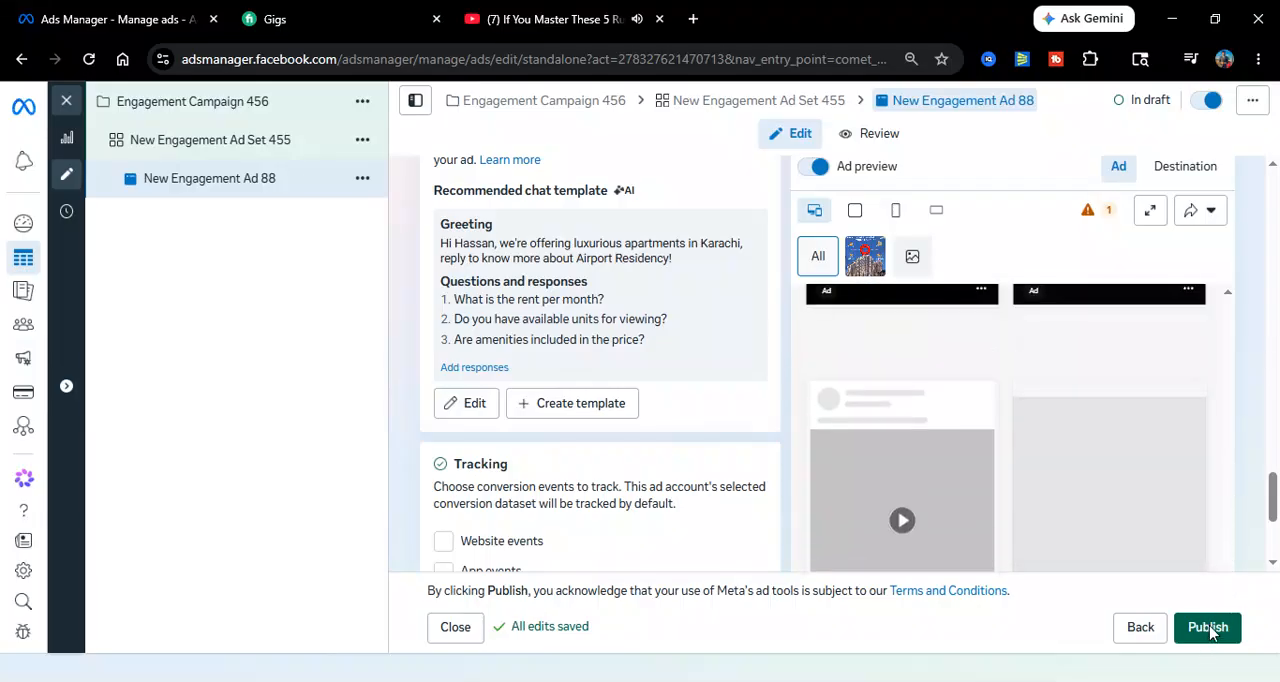
{"action": "scroll", "coordinate": [1200, 500], "scroll_direction": "up", "scroll_amount": 2}
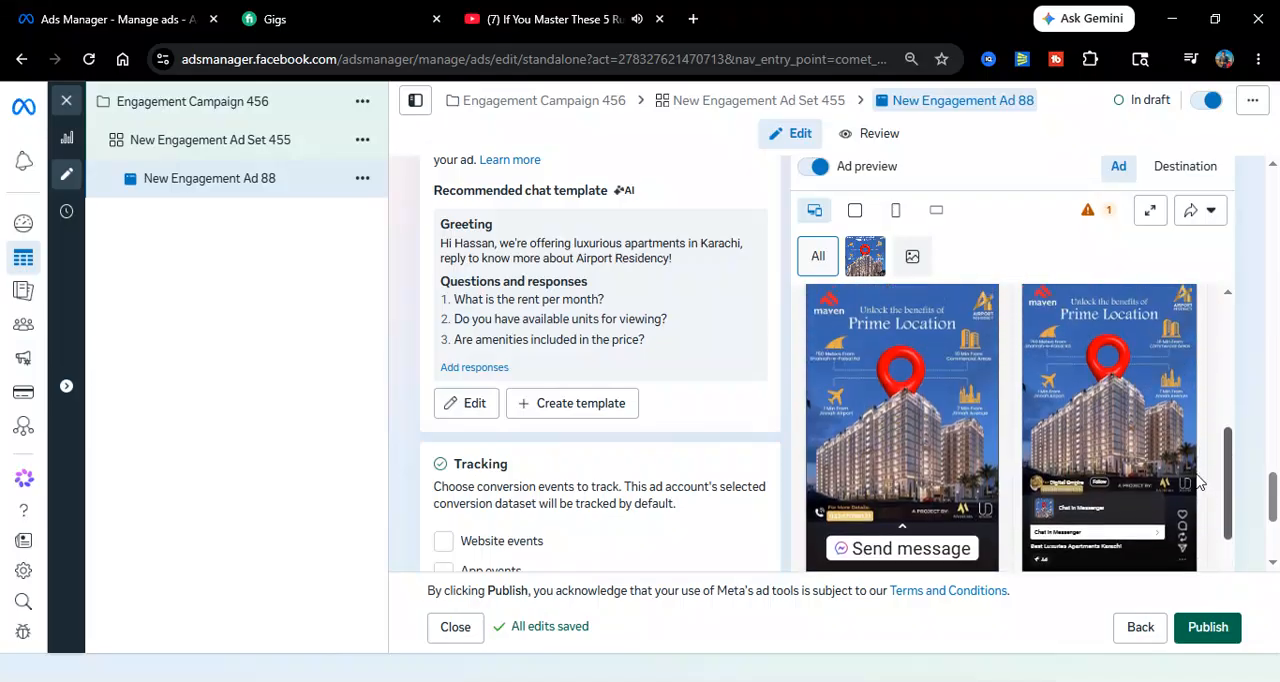
{"action": "scroll", "coordinate": [1203, 507], "scroll_direction": "down", "scroll_amount": 5}
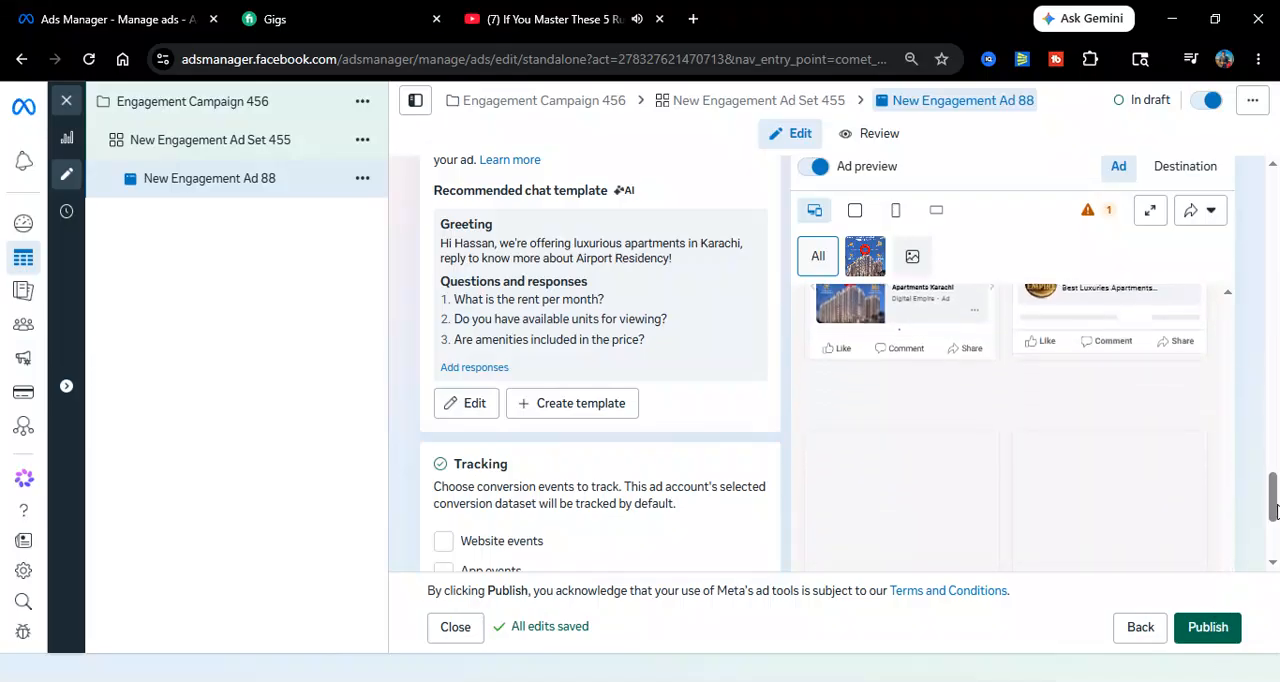
{"action": "scroll", "coordinate": [1277, 478], "scroll_direction": "up", "scroll_amount": 3}
{"action": "scroll", "coordinate": [1274, 468], "scroll_direction": "down", "scroll_amount": 5}
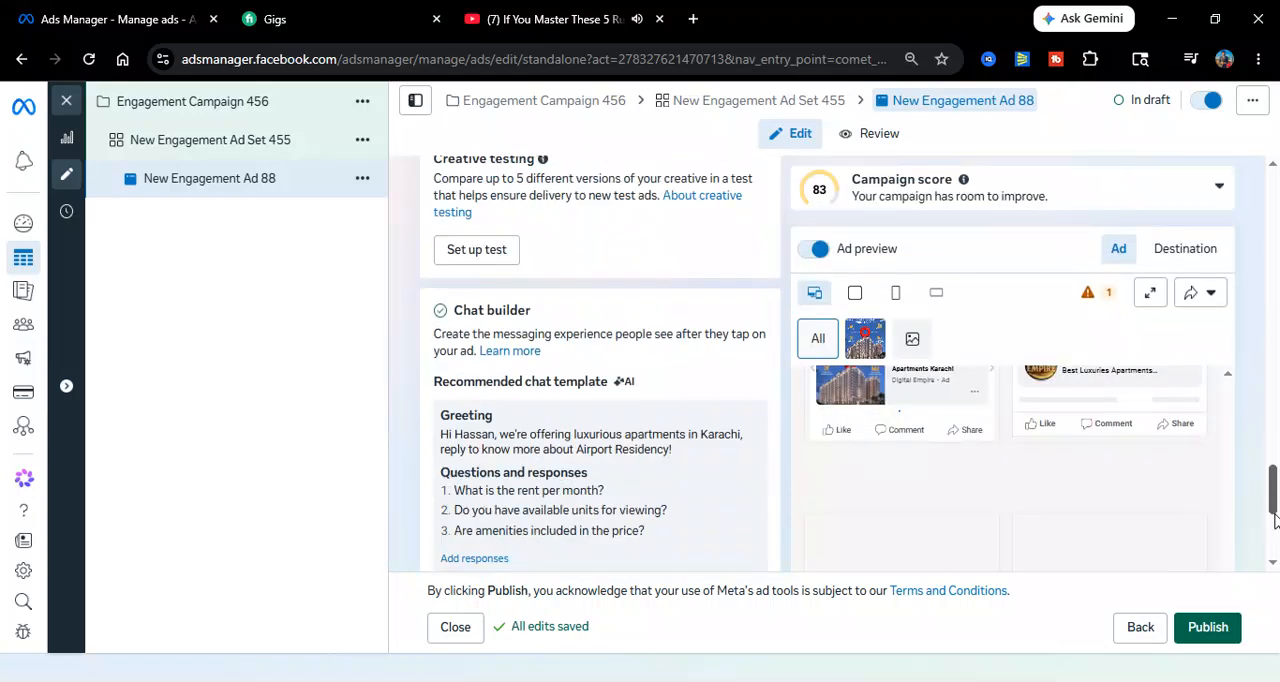
{"action": "left_click", "coordinate": [1205, 628]}
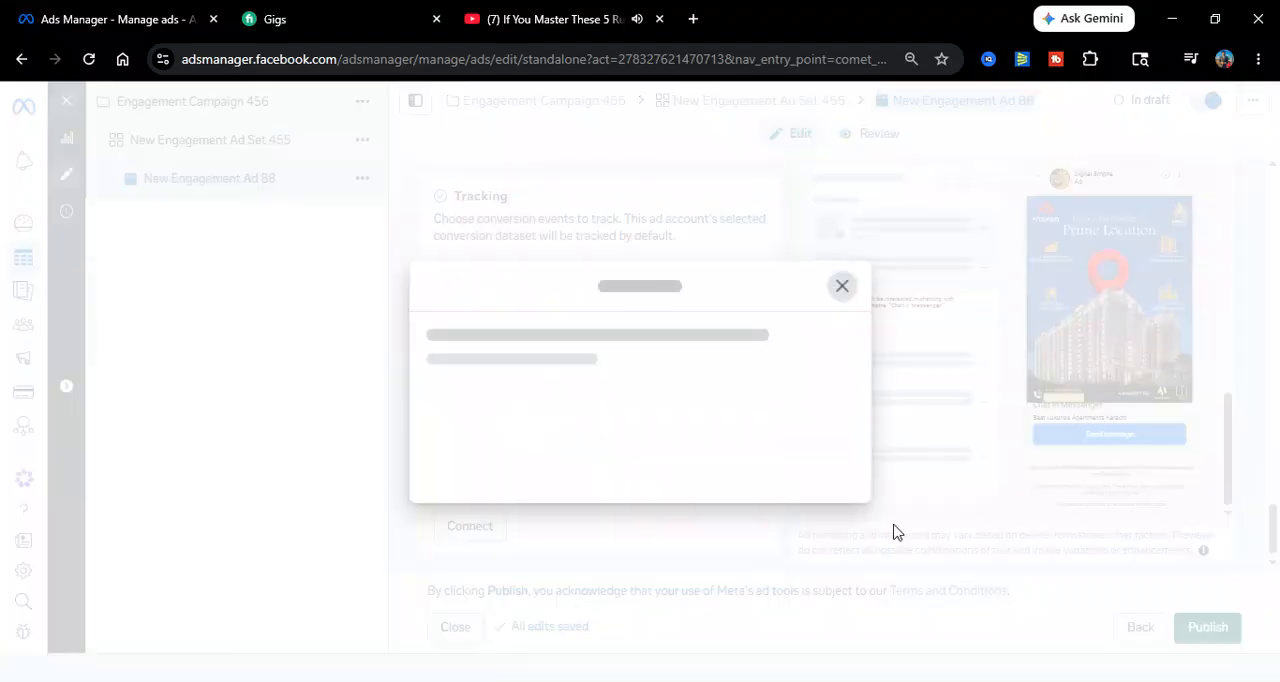